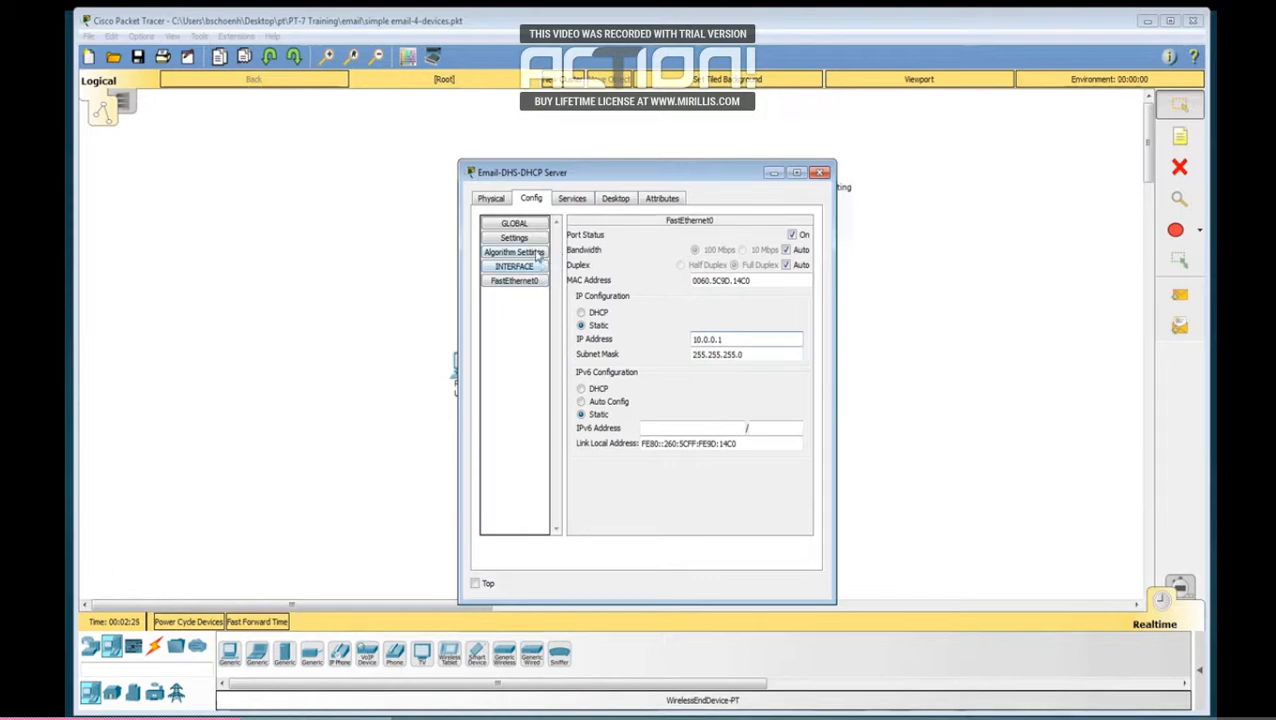
Step: Review the Email-DHS-DHCP Server's global settings and inspect its DNS service's email.com record
{"action": "left_click", "coordinate": [530, 242]}
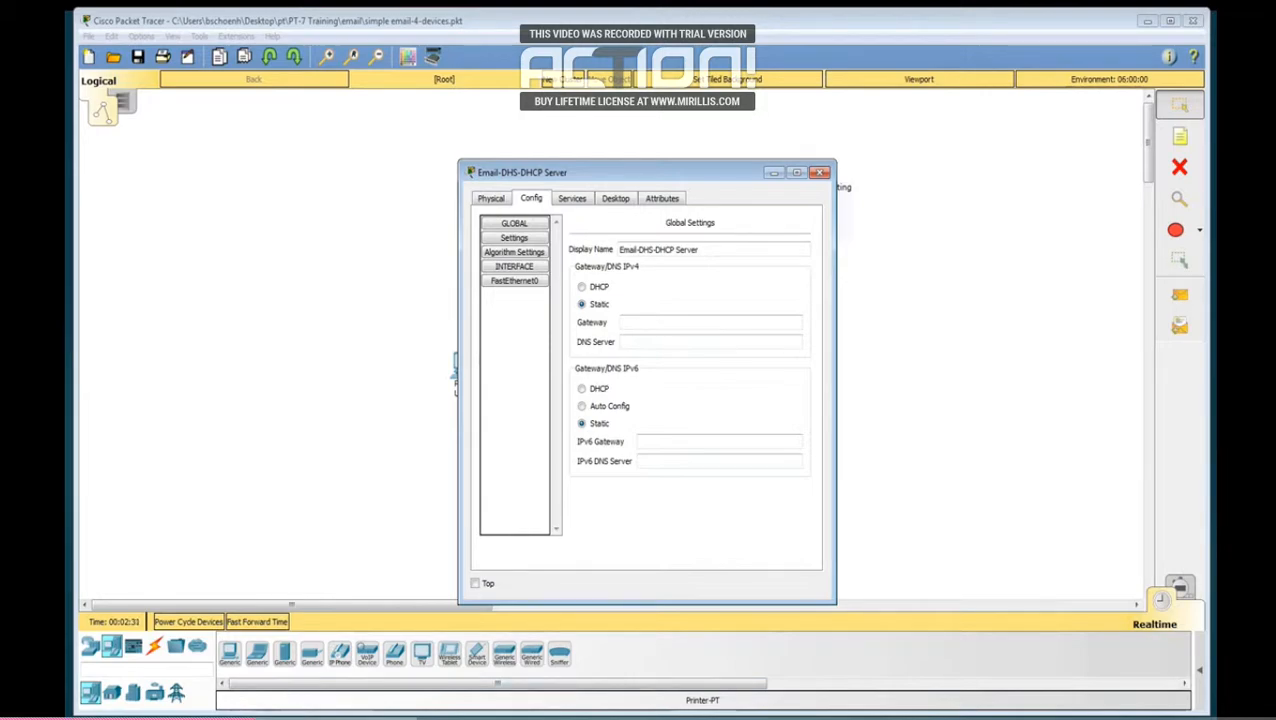
{"action": "left_click", "coordinate": [573, 200]}
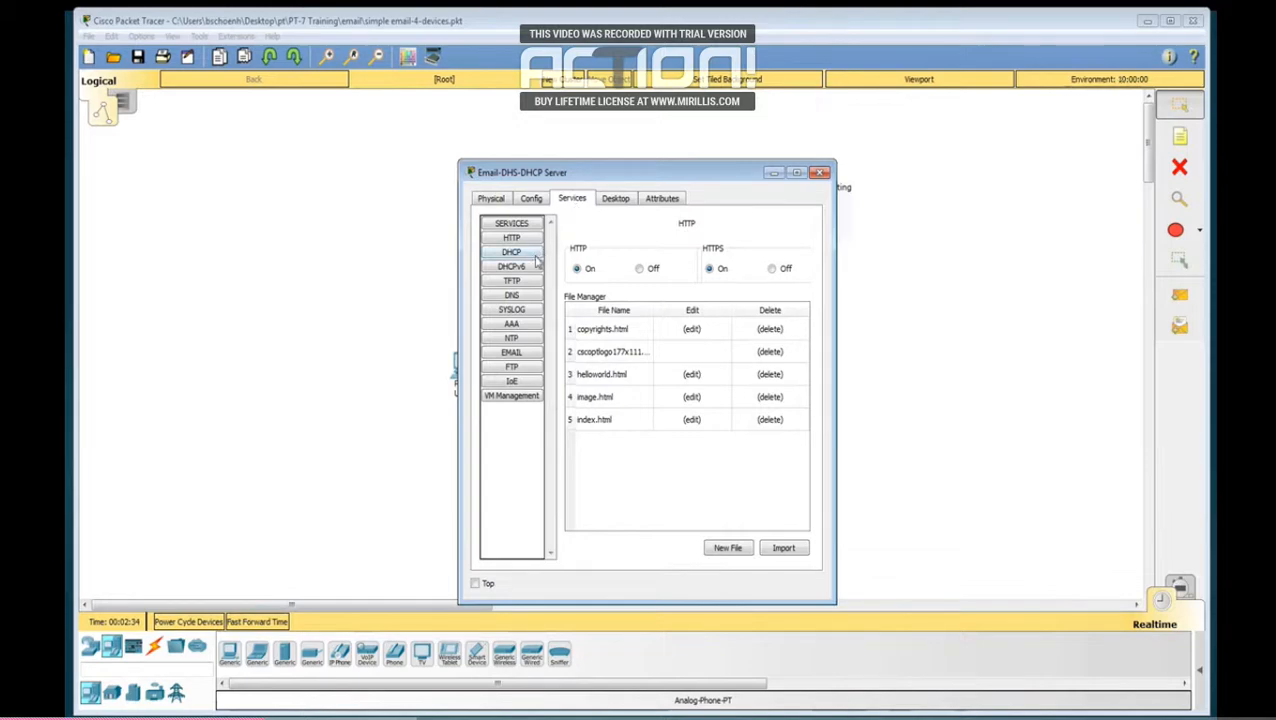
{"action": "left_click", "coordinate": [511, 296]}
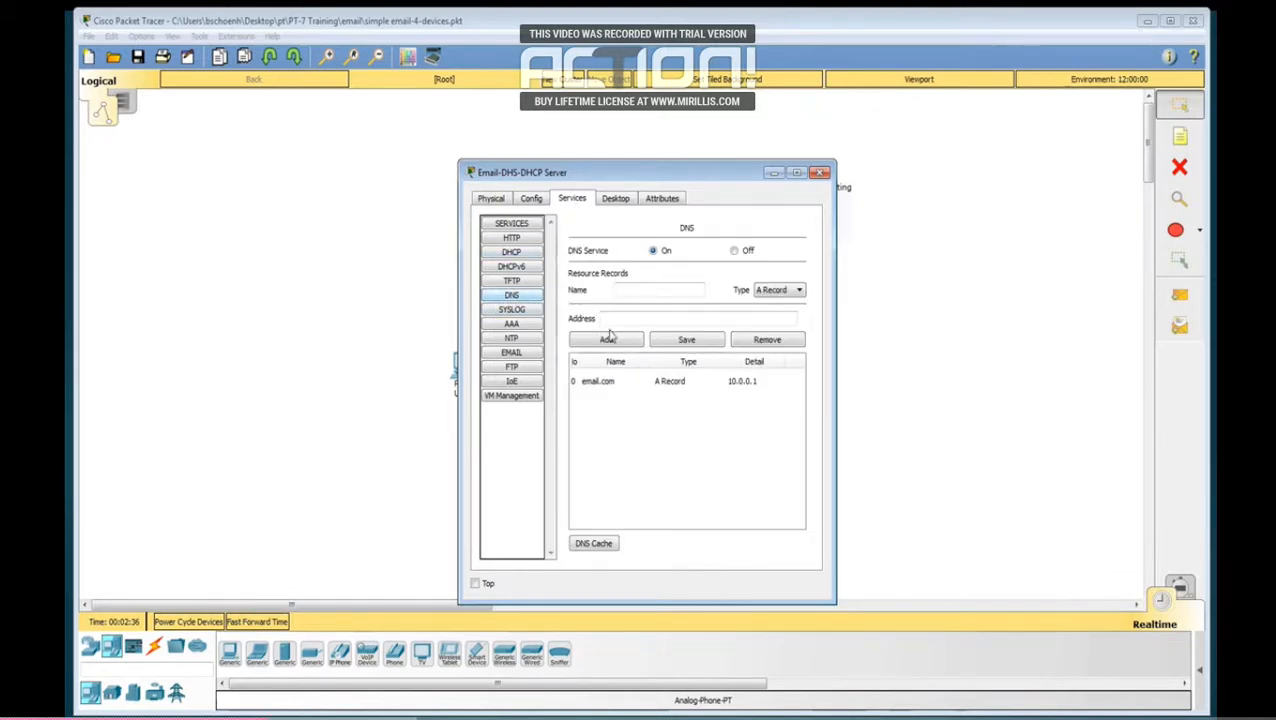
{"action": "left_click", "coordinate": [617, 383]}
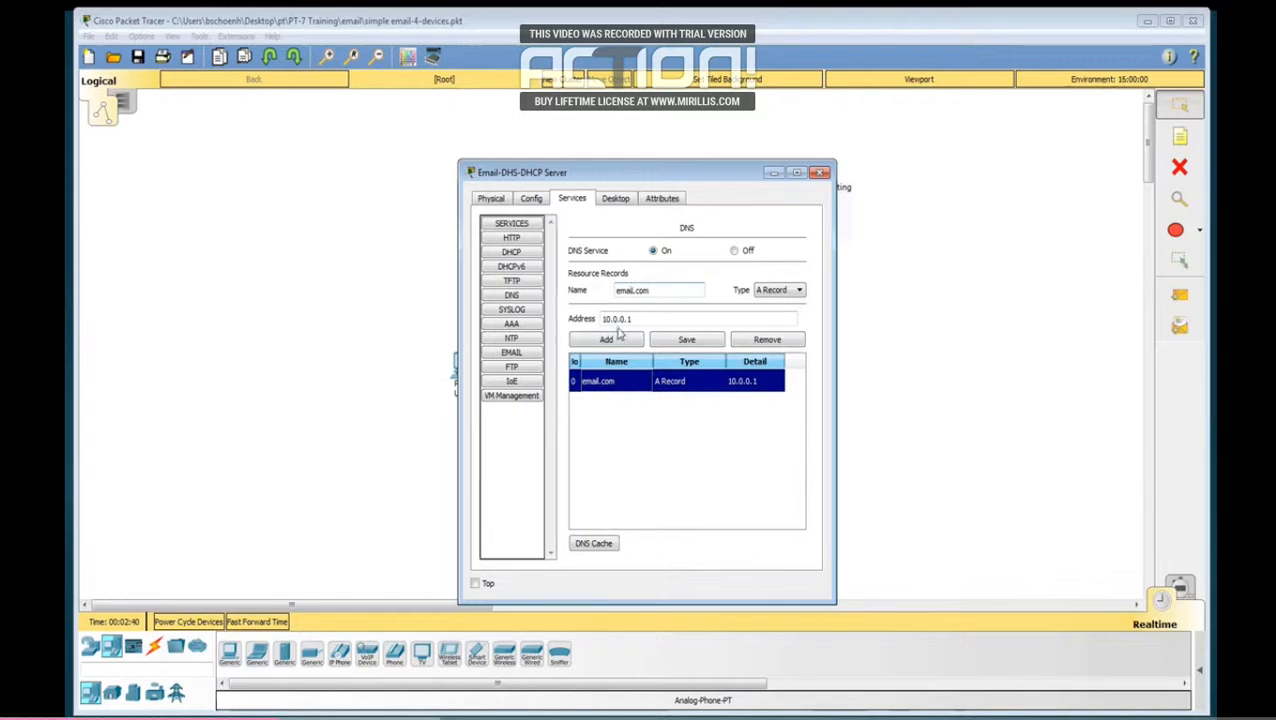
Step: Inspect the server's email service settings and the user1 and user2 mail accounts
{"action": "left_click", "coordinate": [514, 354]}
{"action": "left_click", "coordinate": [596, 363]}
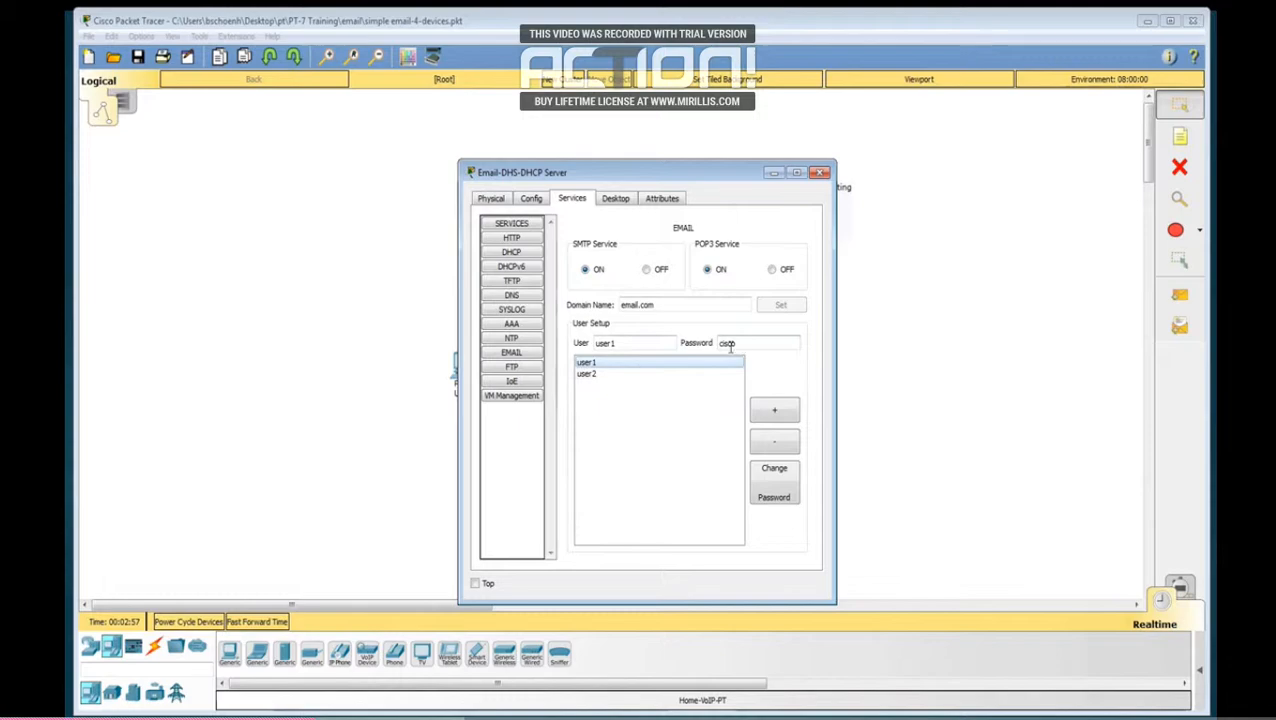
{"action": "left_click", "coordinate": [592, 374]}
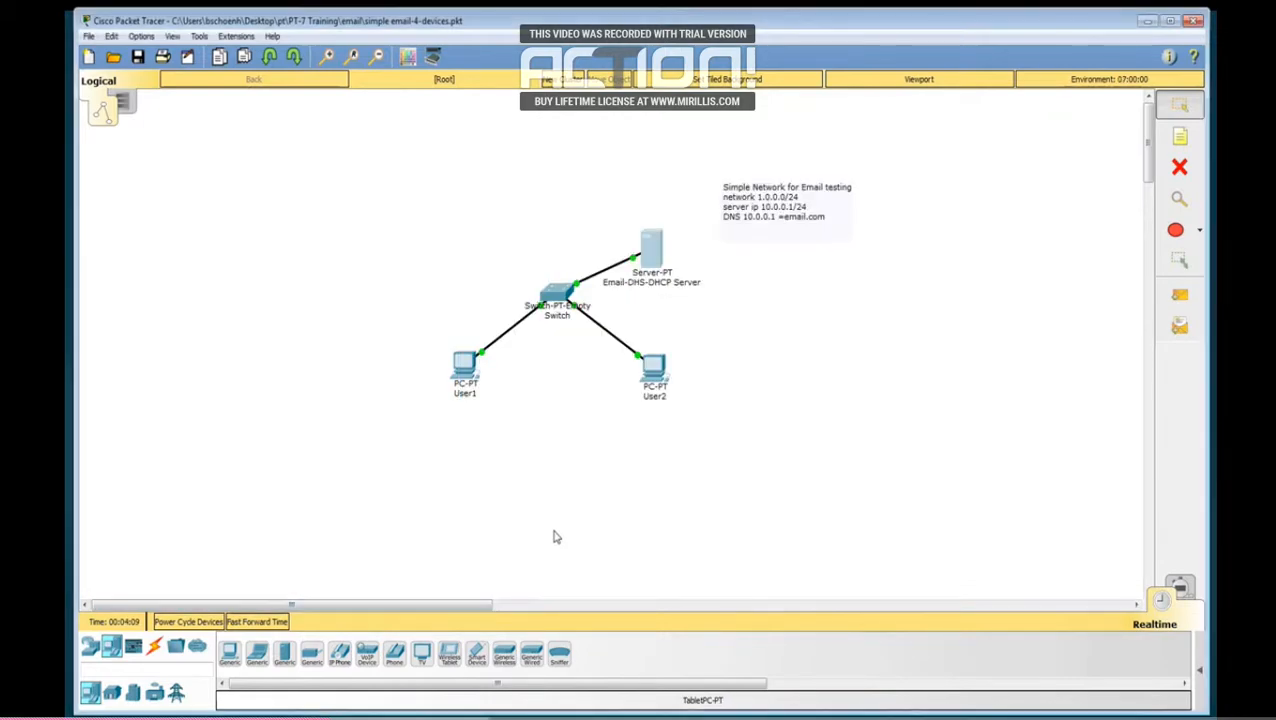
Step: Check the User1 PC's gateway and DNS settings and its FastEthernet0 IP configuration
{"action": "left_click", "coordinate": [465, 368]}
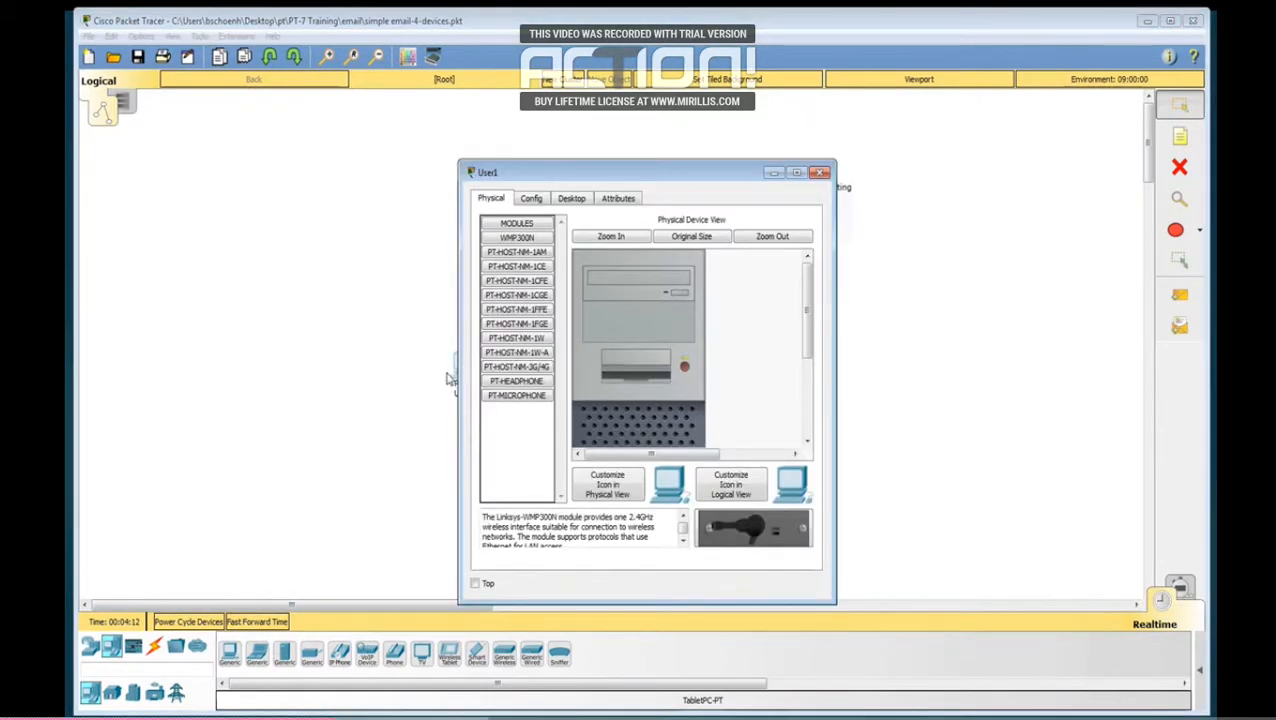
{"action": "left_click", "coordinate": [530, 199]}
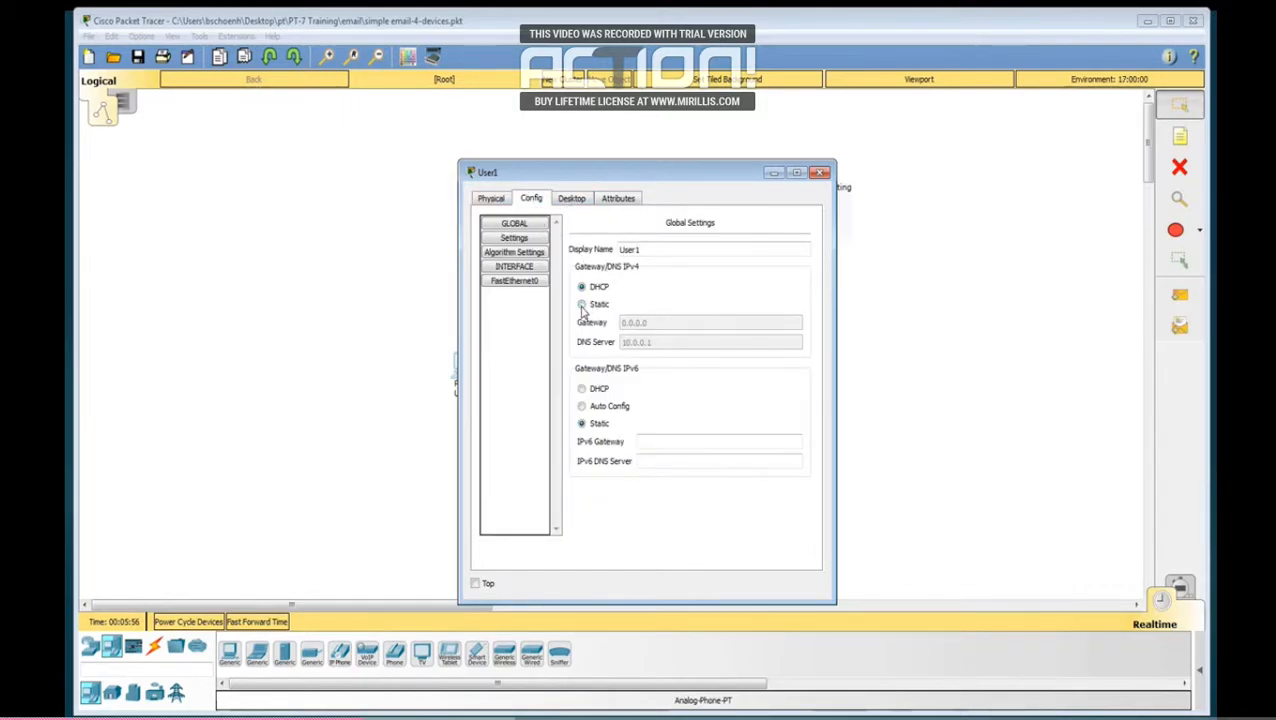
{"action": "left_click", "coordinate": [513, 281]}
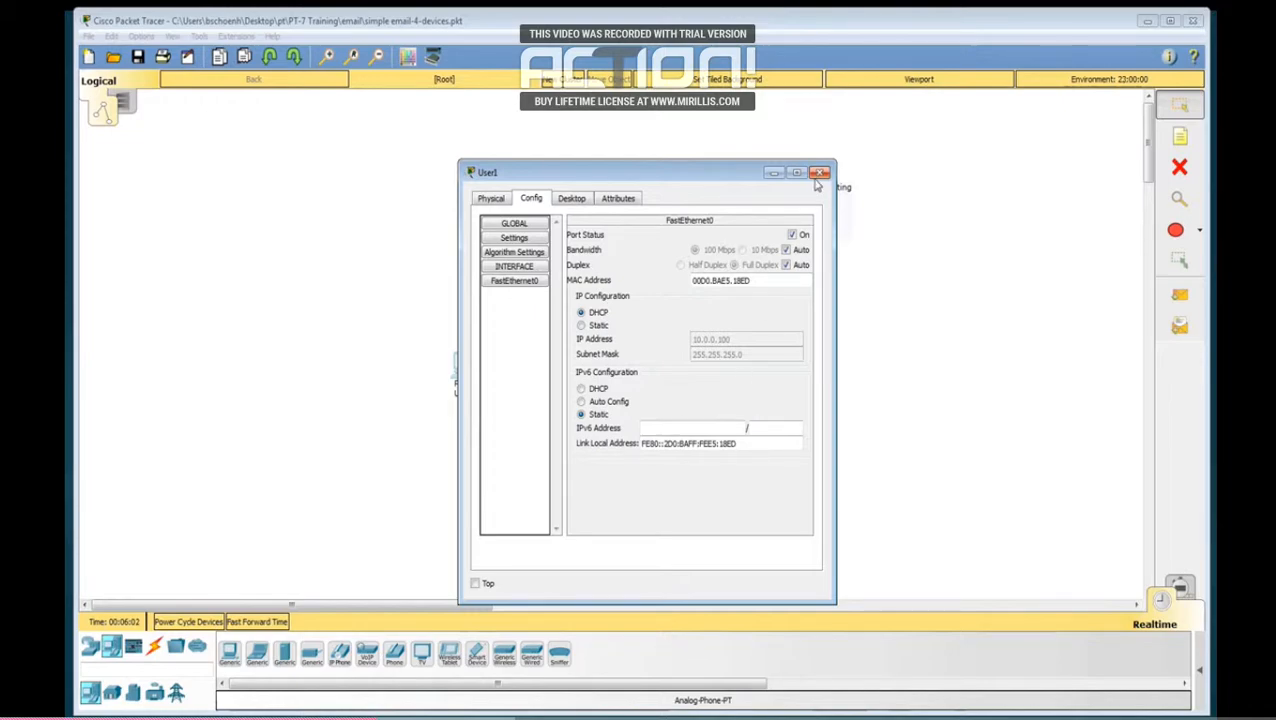
Step: Review the mail client configuration on the User1 PC, save it, and close the device window
{"action": "left_click", "coordinate": [572, 202]}
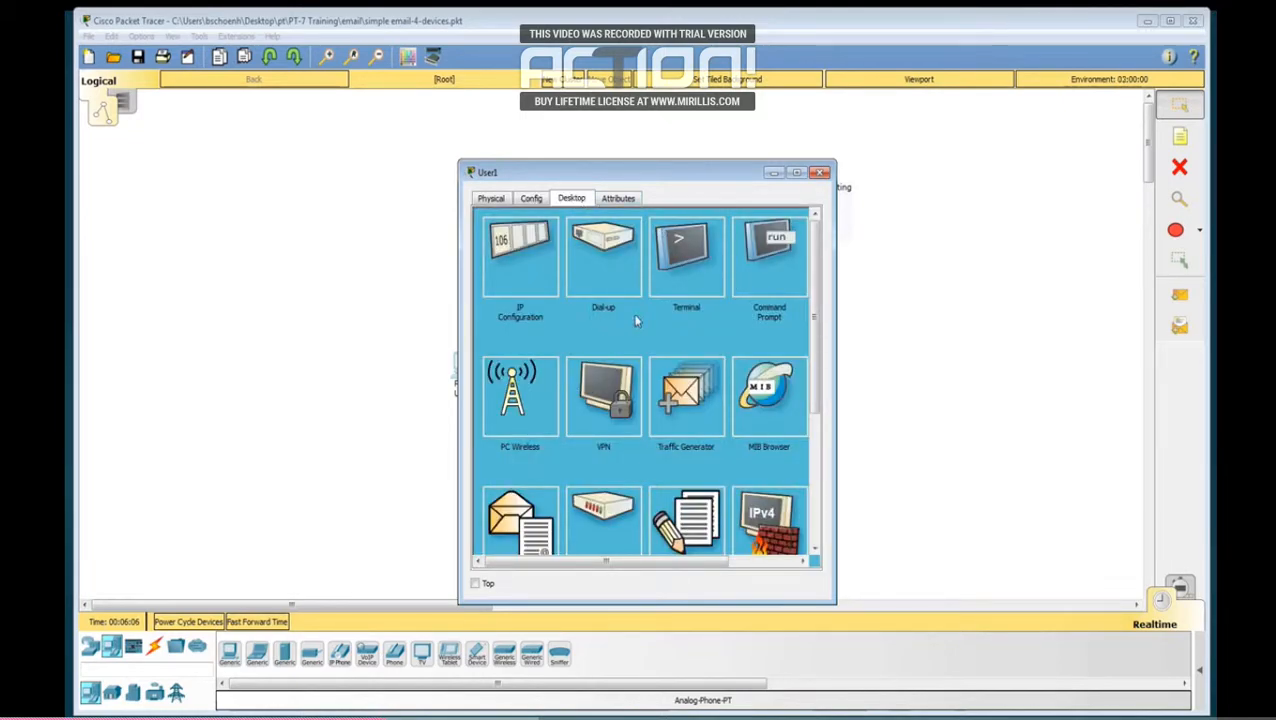
{"action": "scroll", "coordinate": [636, 320], "scroll_direction": "down", "scroll_amount": 1}
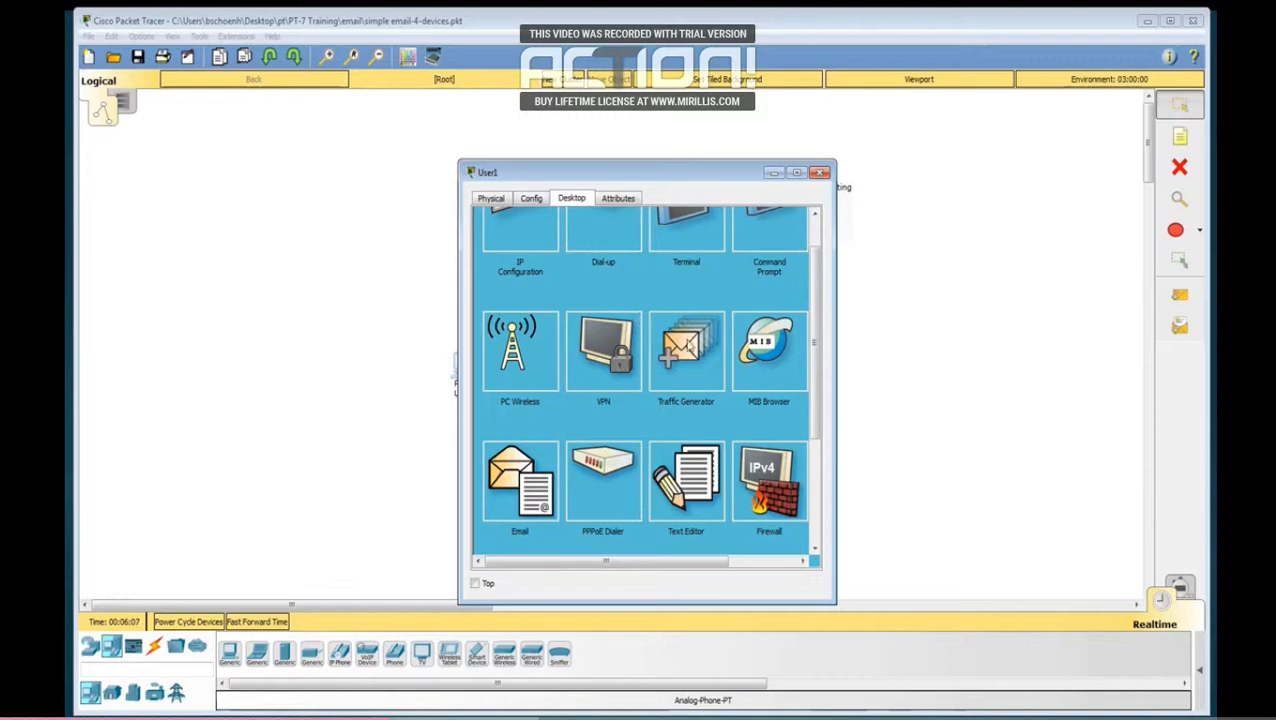
{"action": "left_click", "coordinate": [530, 482]}
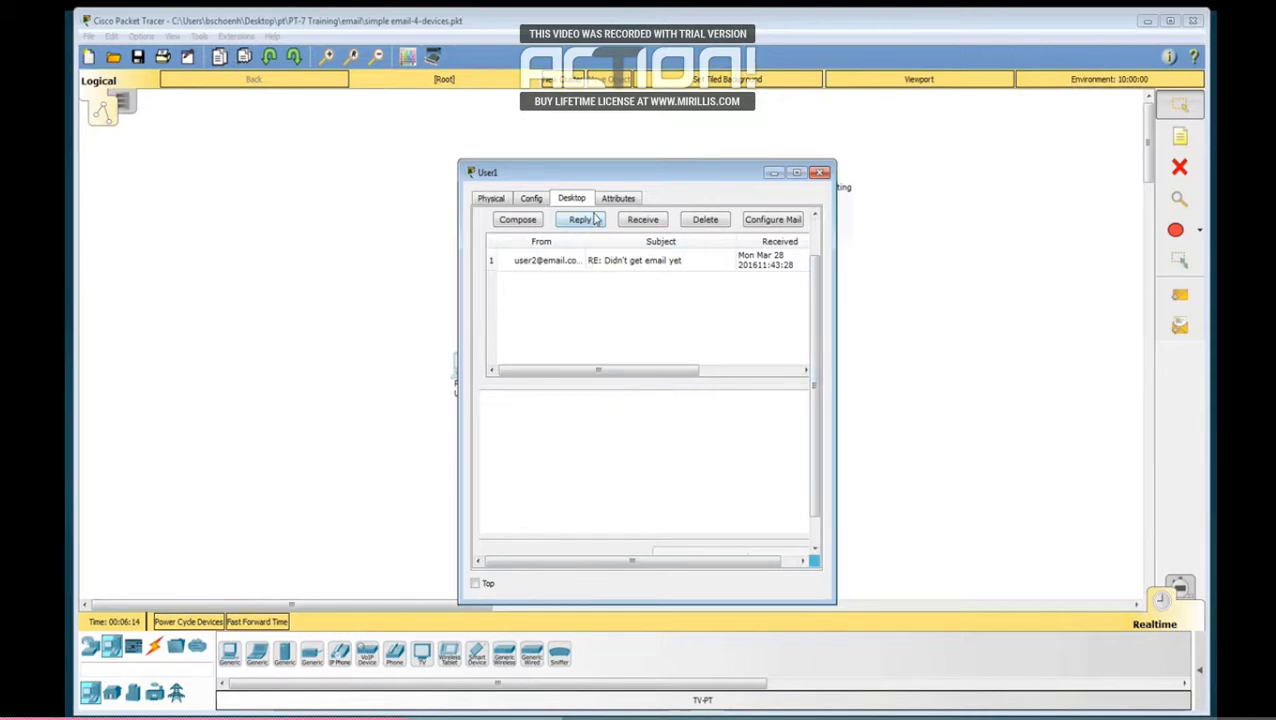
{"action": "left_click", "coordinate": [773, 222]}
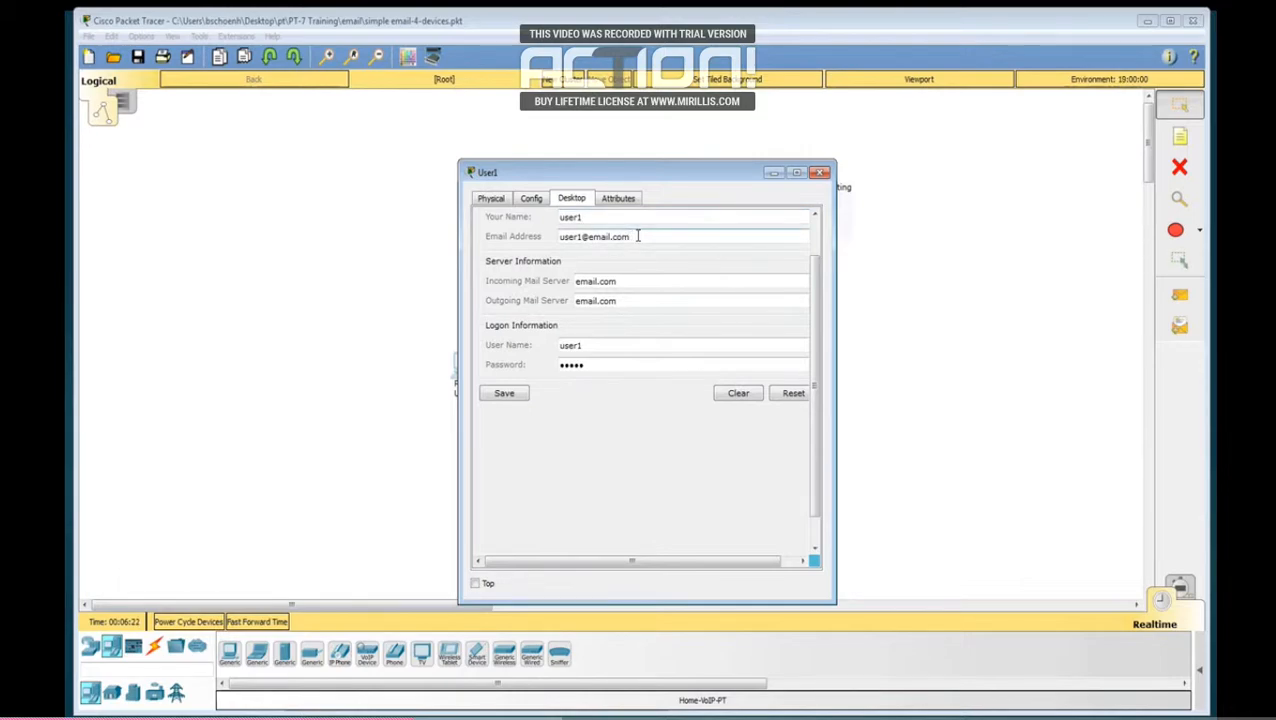
{"action": "left_click", "coordinate": [628, 301]}
{"action": "left_click", "coordinate": [586, 346]}
{"action": "left_click", "coordinate": [592, 367]}
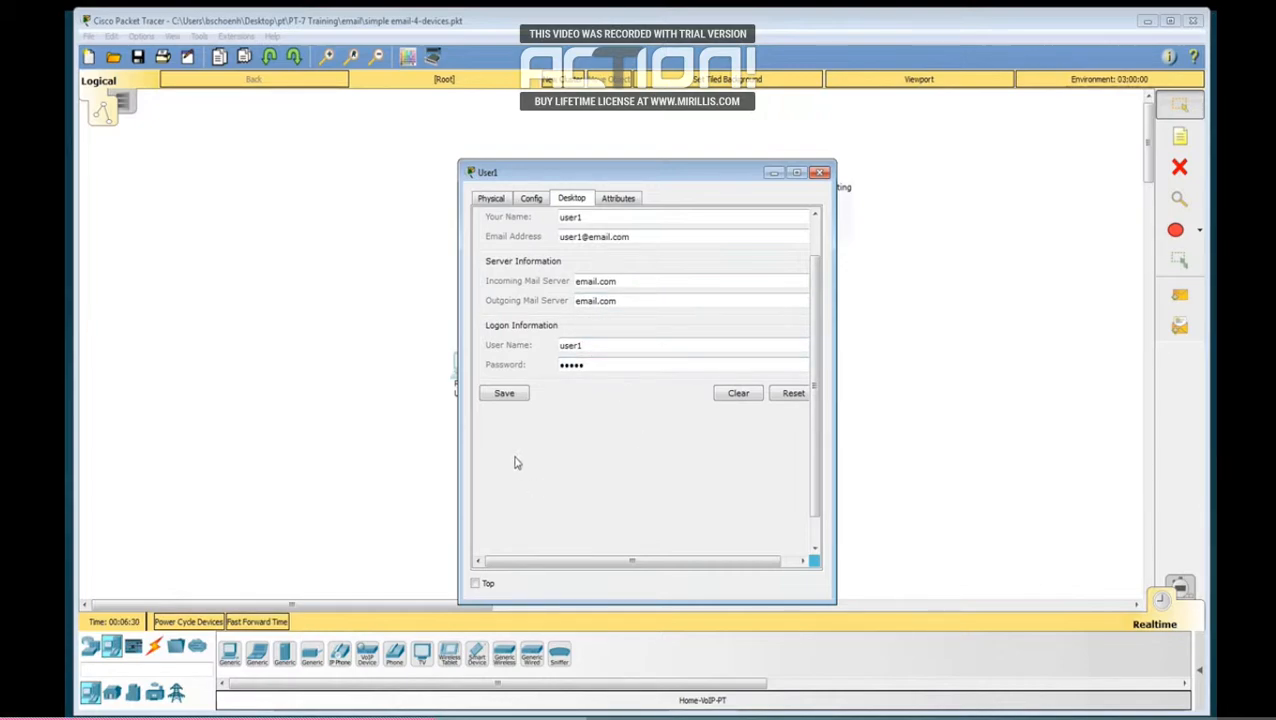
{"action": "left_click", "coordinate": [500, 396]}
{"action": "left_click", "coordinate": [820, 174]}
Step: Review the user, mail server and logon information in the User2 PC's mail client and save the configuration
{"action": "left_click", "coordinate": [651, 371]}
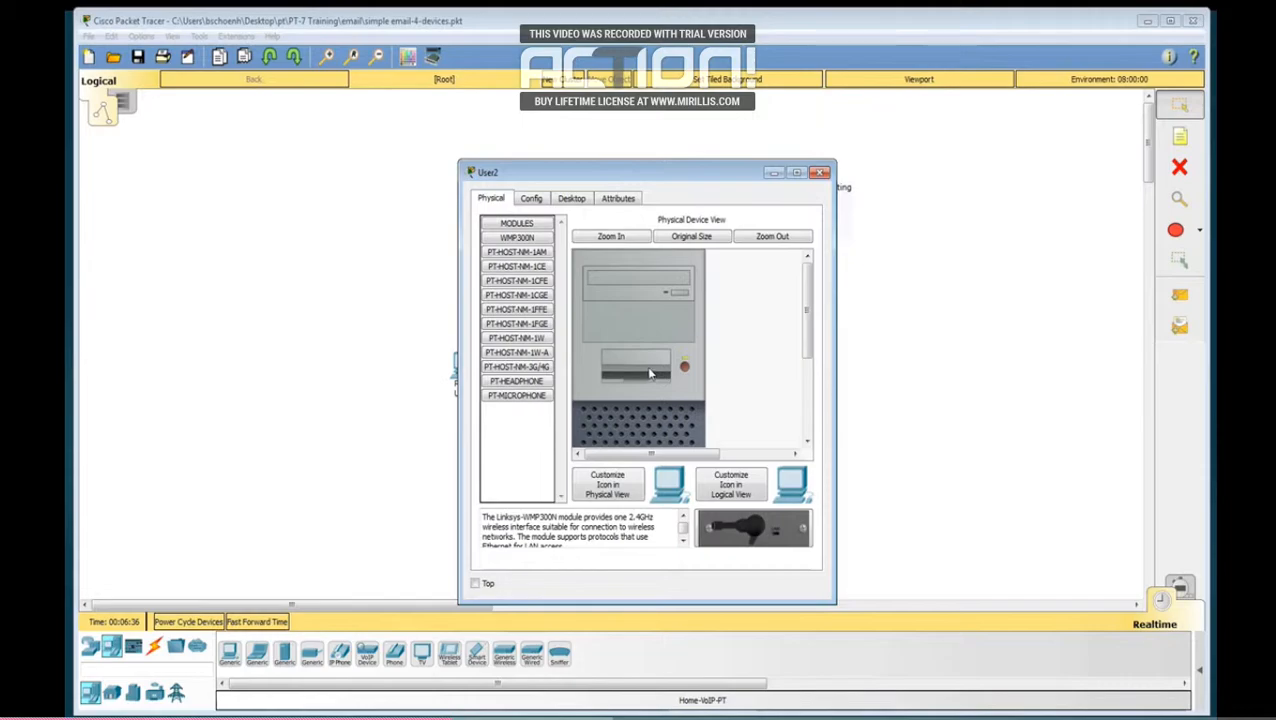
{"action": "left_click", "coordinate": [578, 200]}
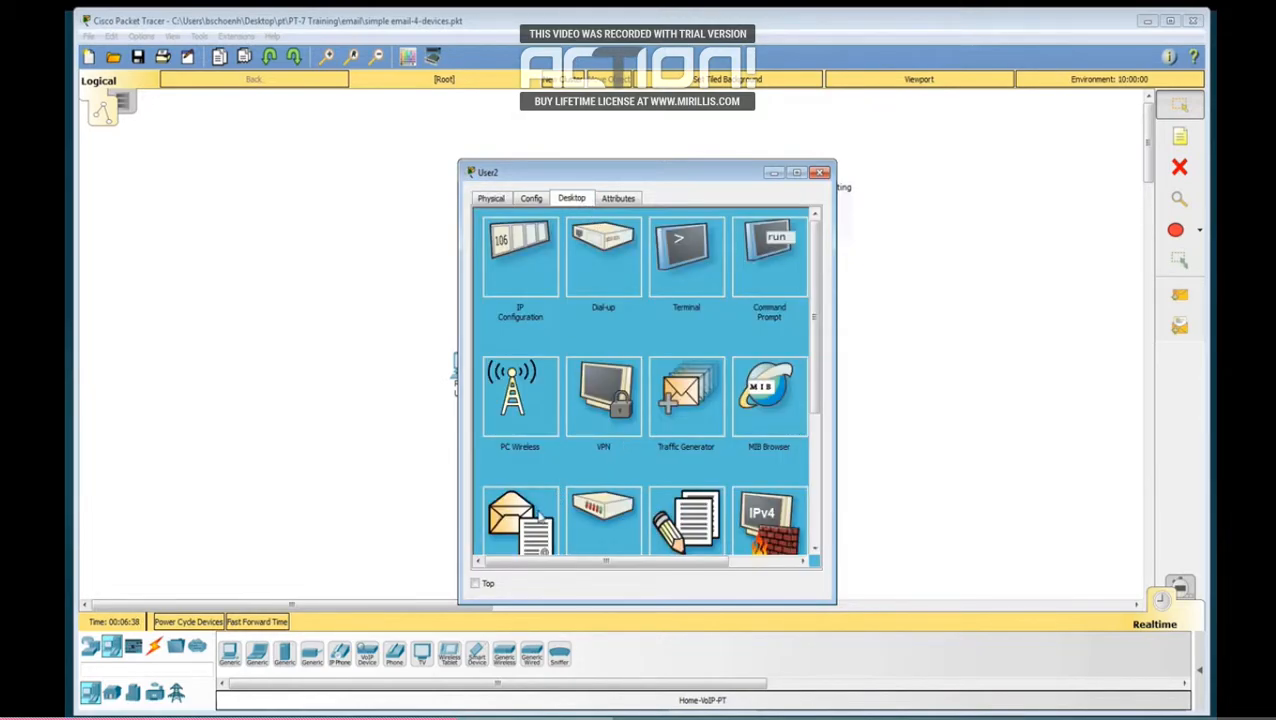
{"action": "left_click", "coordinate": [536, 512]}
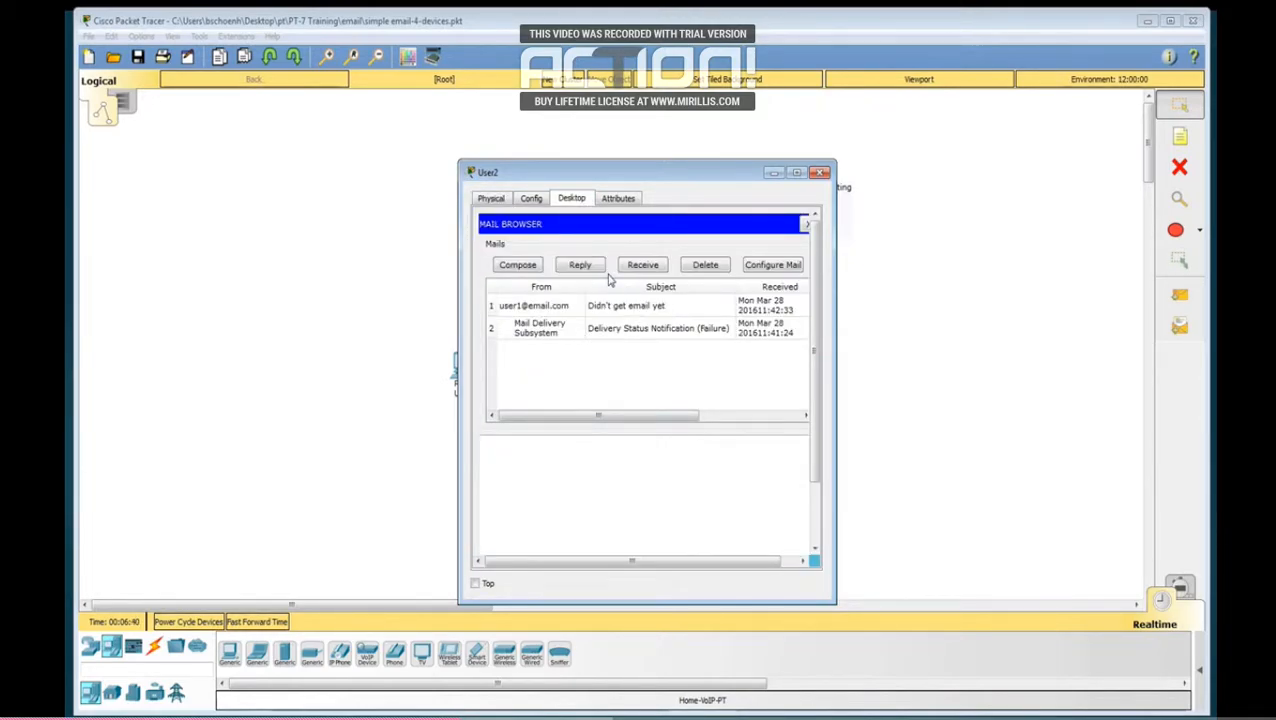
{"action": "left_click", "coordinate": [768, 264]}
{"action": "left_click", "coordinate": [604, 263]}
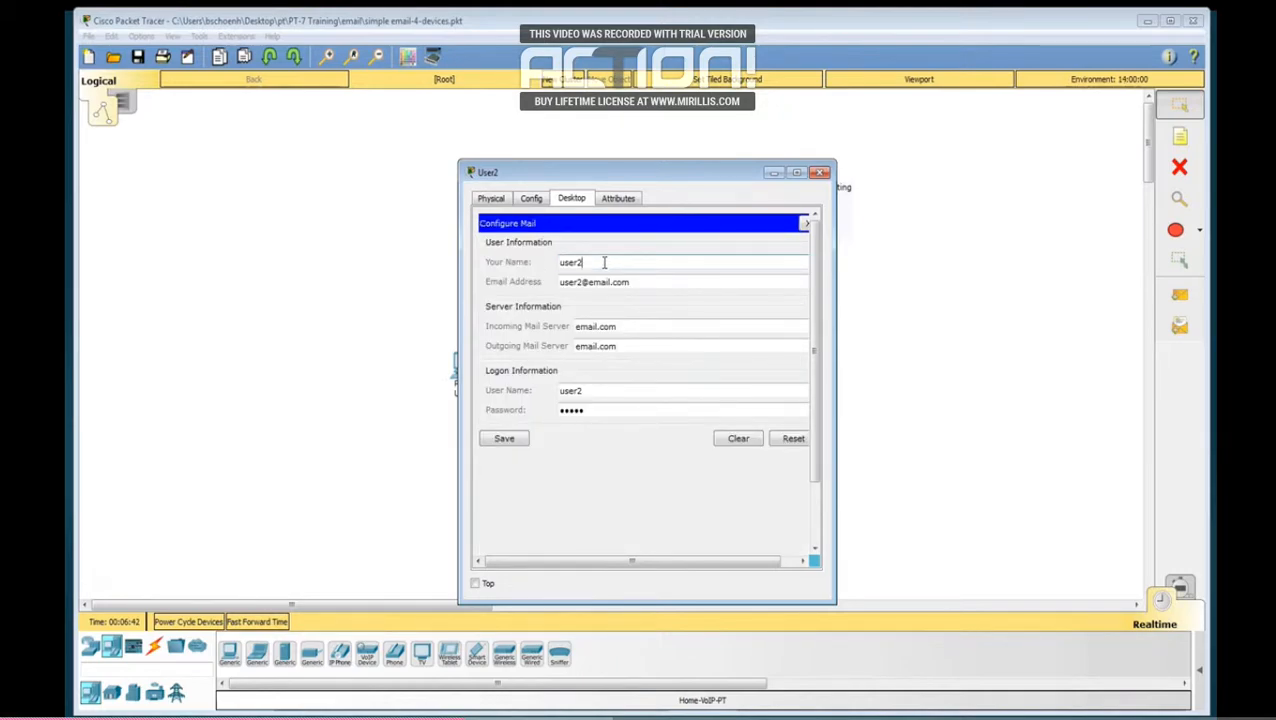
{"action": "left_click", "coordinate": [639, 284]}
{"action": "left_click", "coordinate": [640, 326]}
{"action": "left_click", "coordinate": [626, 347]}
{"action": "left_click", "coordinate": [591, 392]}
{"action": "left_click", "coordinate": [597, 412]}
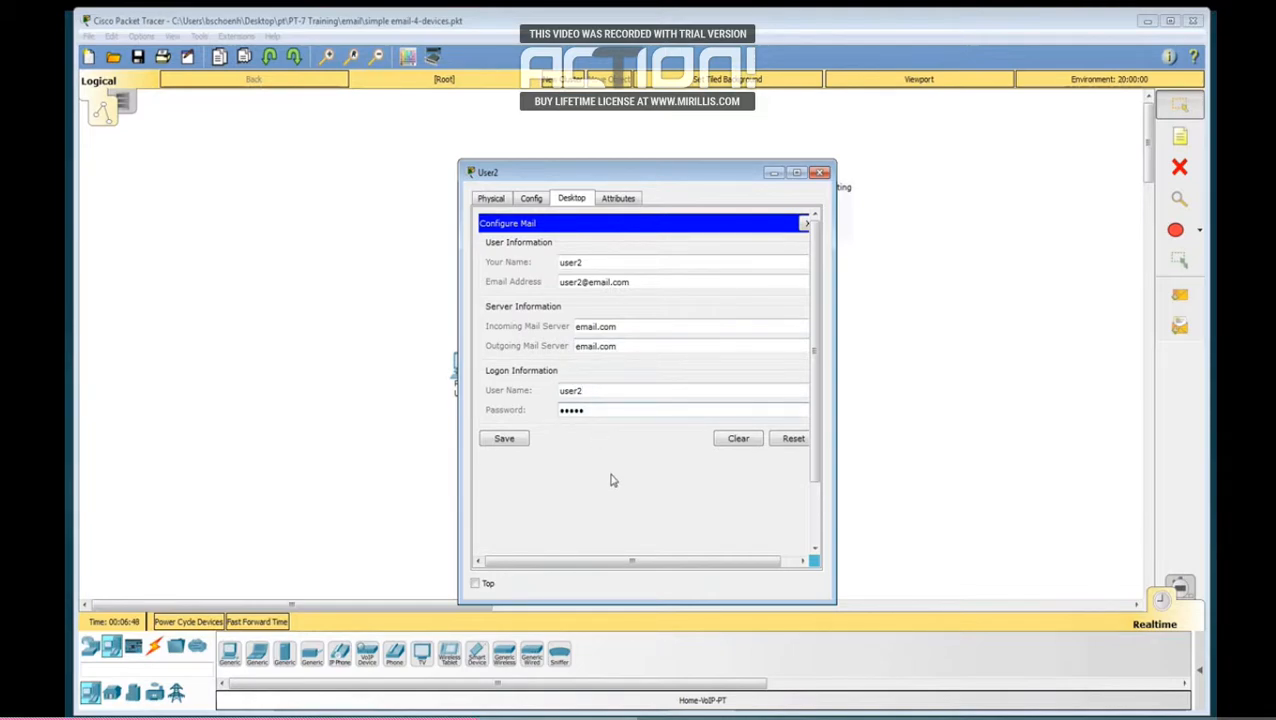
{"action": "left_click", "coordinate": [514, 441]}
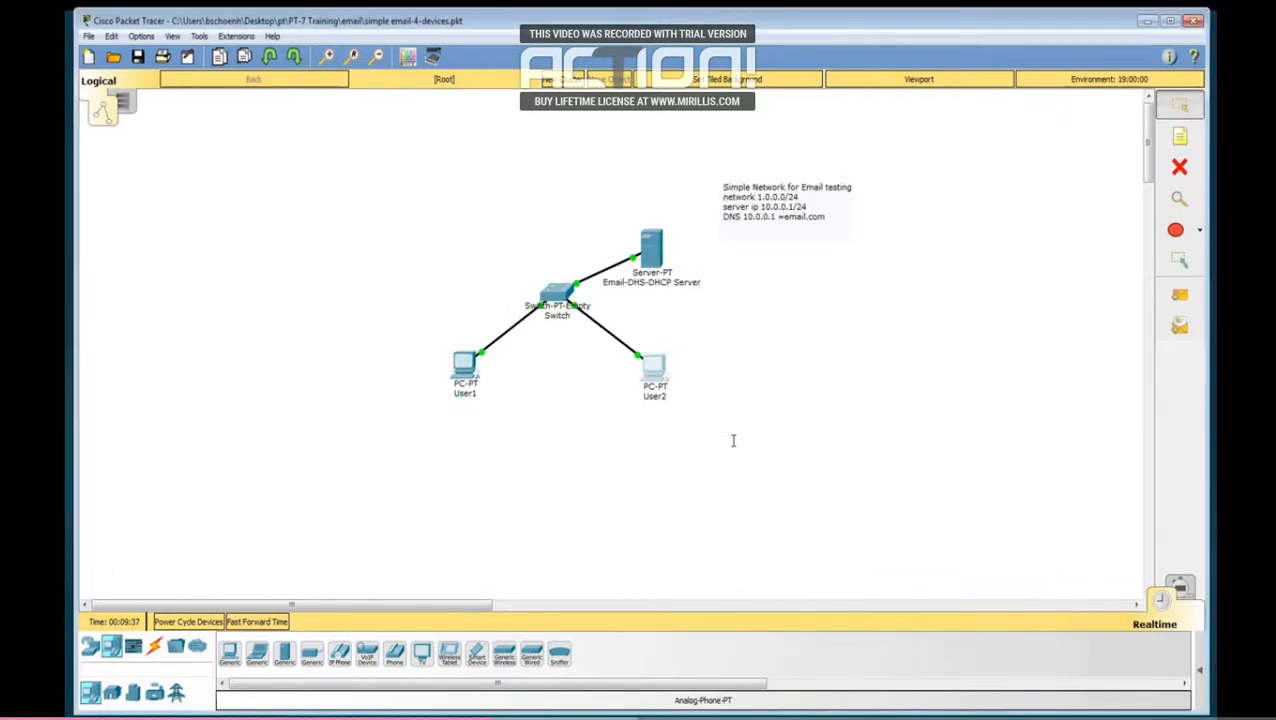
Step: Send an email from the User1 PC to User2's address with subject "test1" and body "Hello User 2"
{"action": "left_click", "coordinate": [466, 370]}
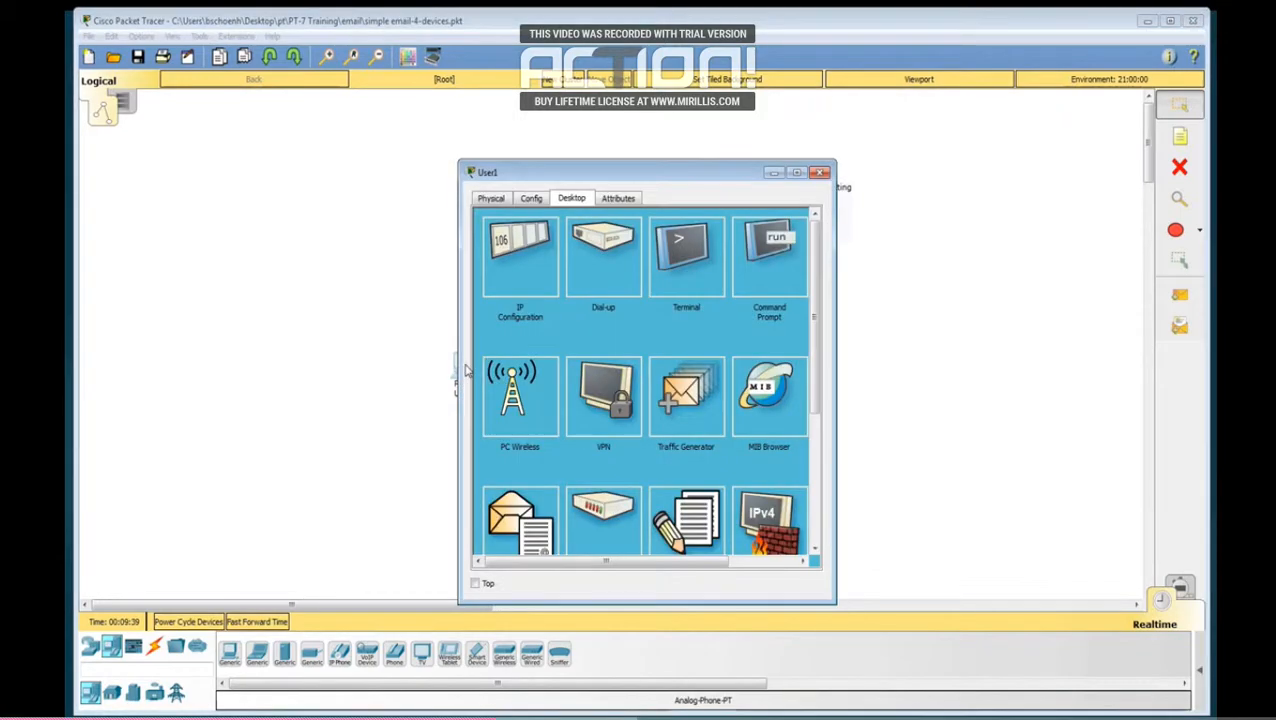
{"action": "left_click", "coordinate": [522, 532]}
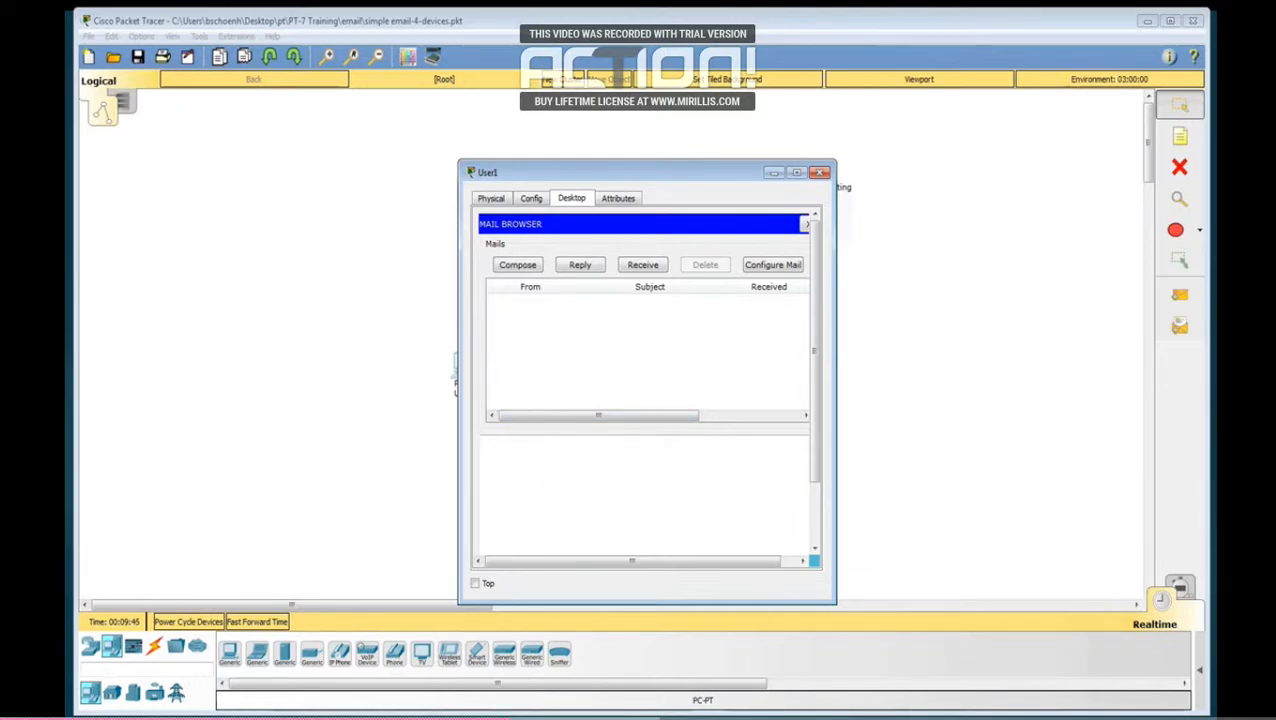
{"action": "left_click", "coordinate": [518, 267]}
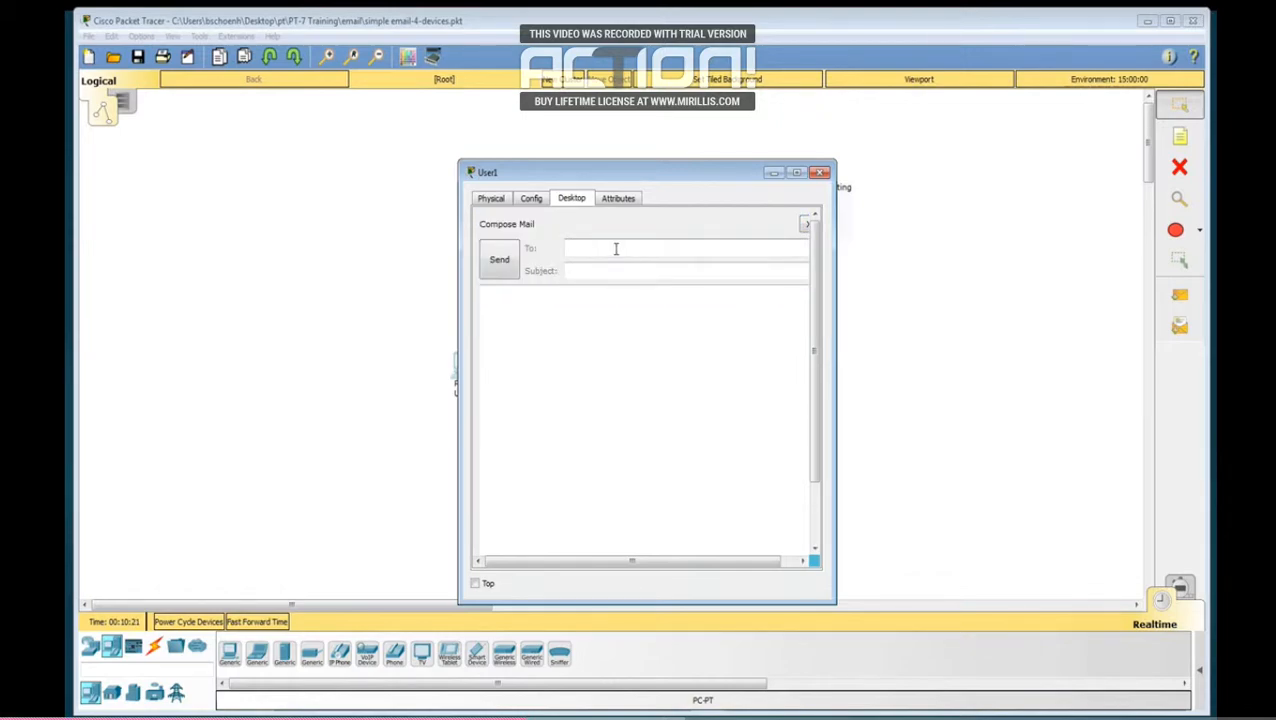
{"action": "type", "text": "user2@email.com"}
{"action": "left_click", "coordinate": [629, 268]}
{"action": "type", "text": "test1"}
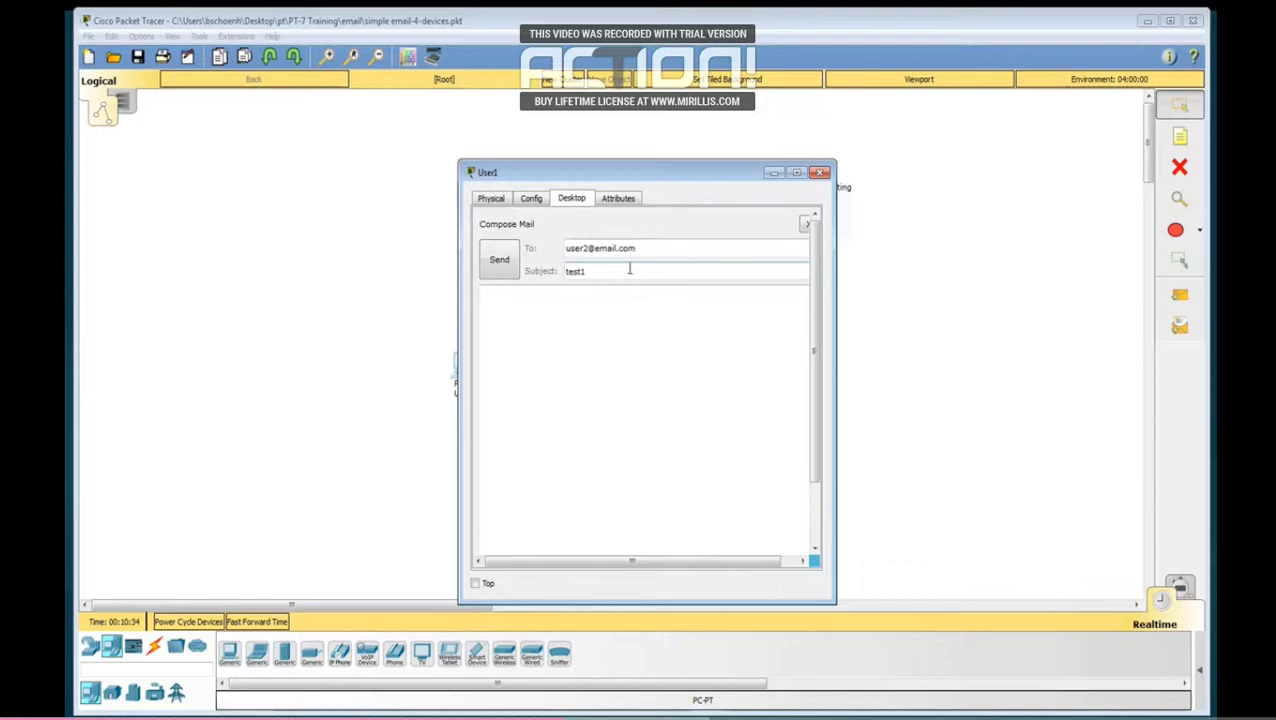
{"action": "left_click", "coordinate": [573, 317]}
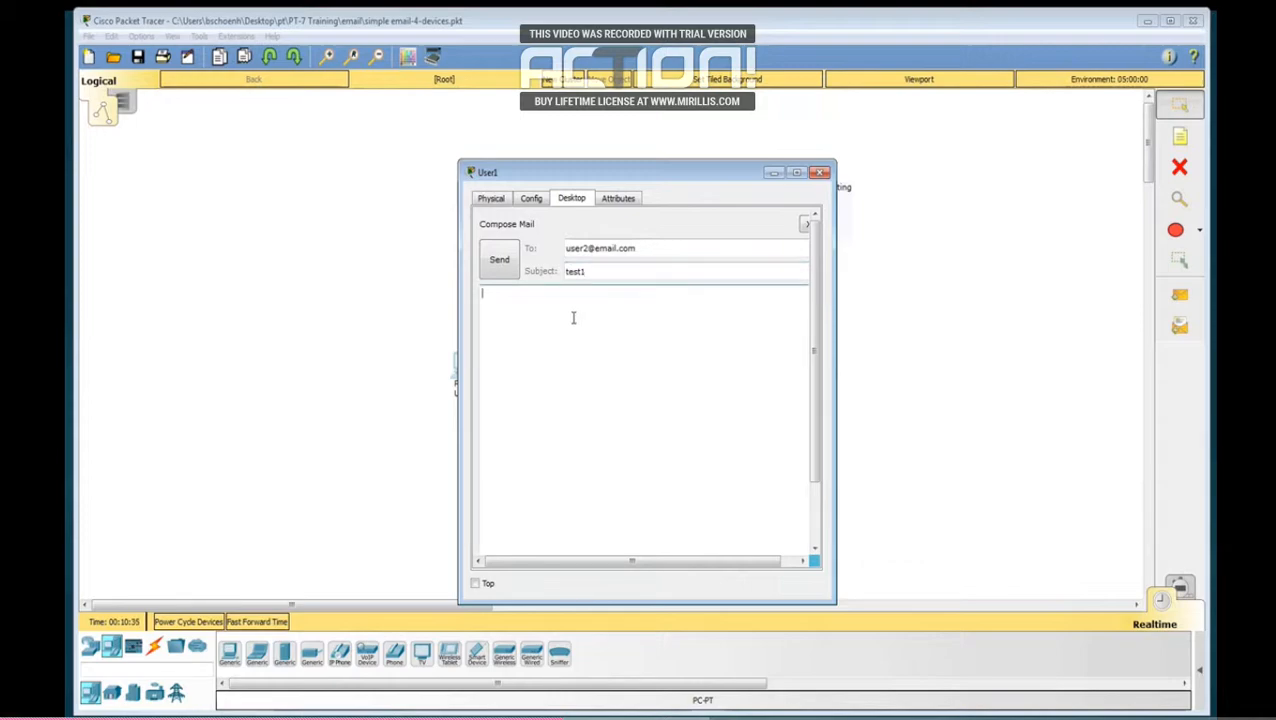
{"action": "type", "text": "Hello User 2"}
{"action": "left_click", "coordinate": [509, 270]}
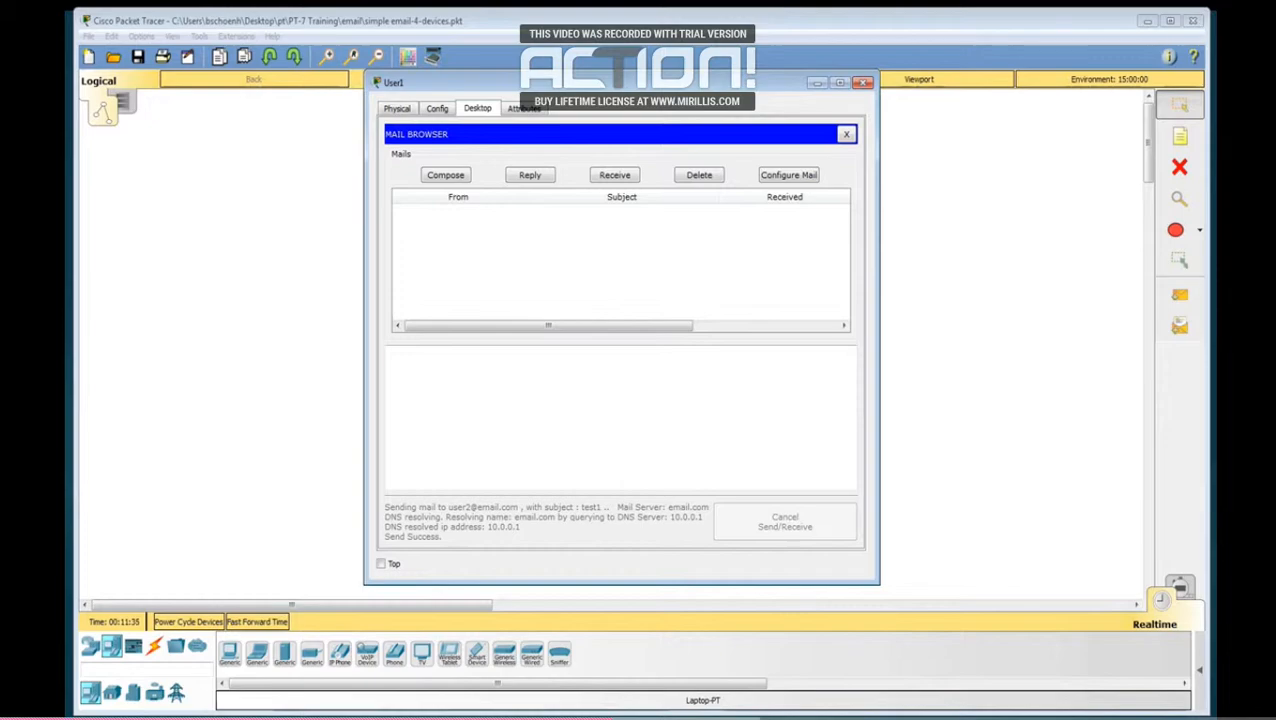
{"action": "left_click", "coordinate": [281, 407]}
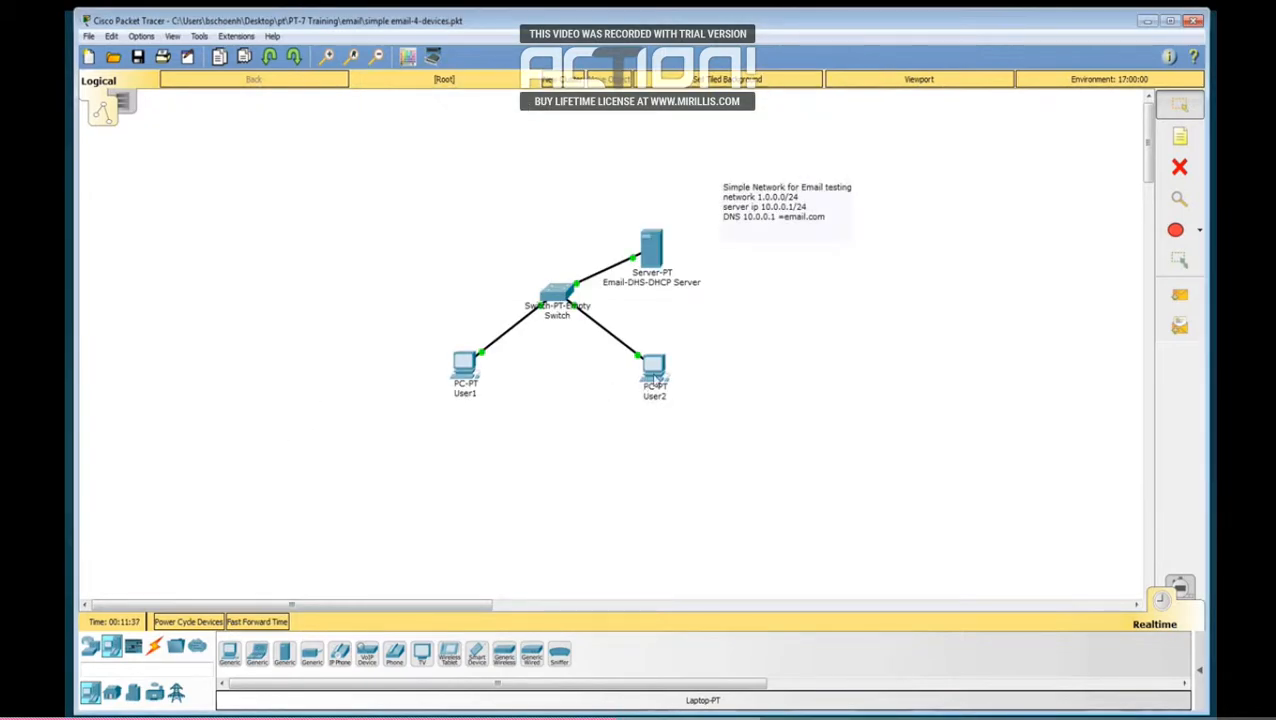
Step: Receive new mail in the User2 PC's mail client and open the "test1" message
{"action": "left_click", "coordinate": [654, 378]}
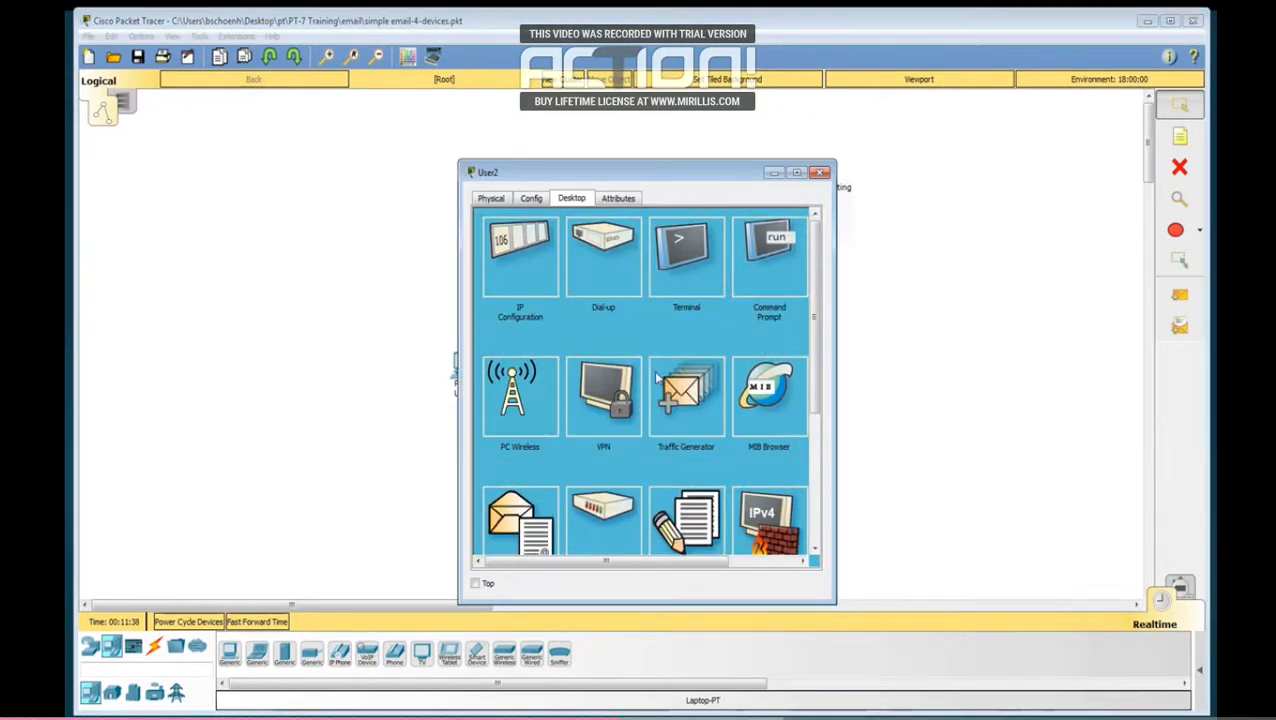
{"action": "left_click", "coordinate": [522, 512]}
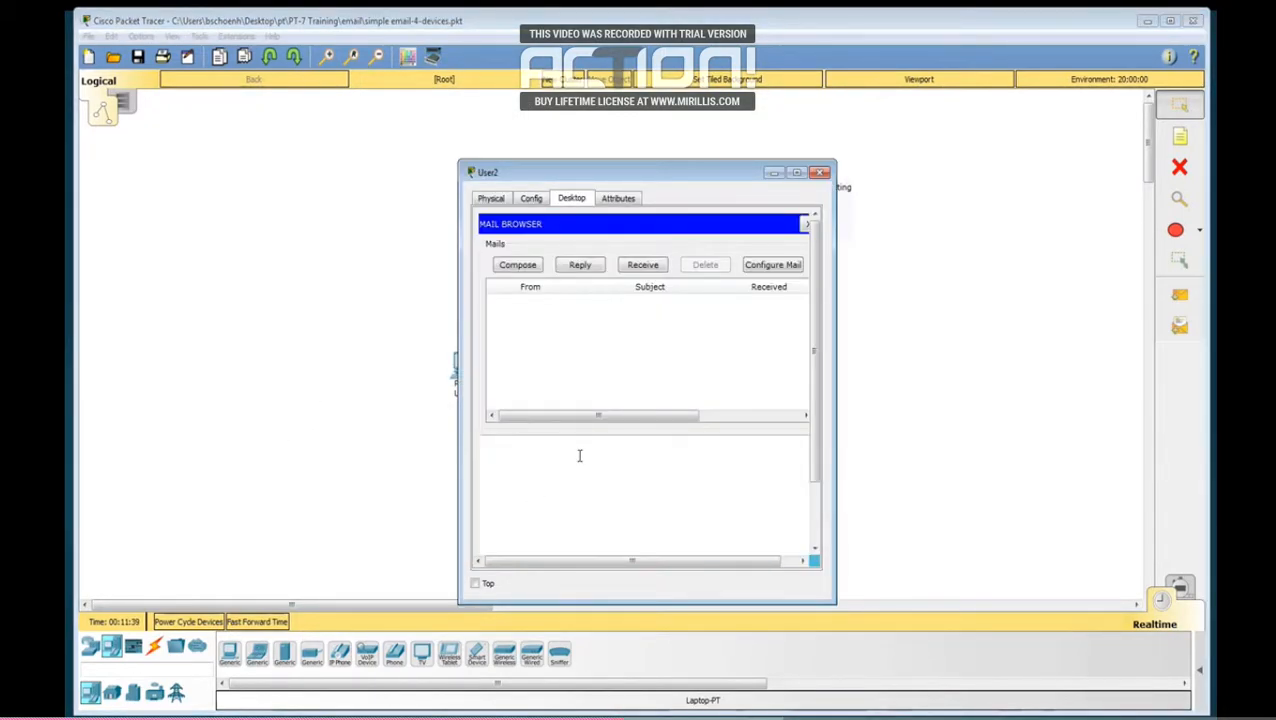
{"action": "left_click", "coordinate": [637, 270]}
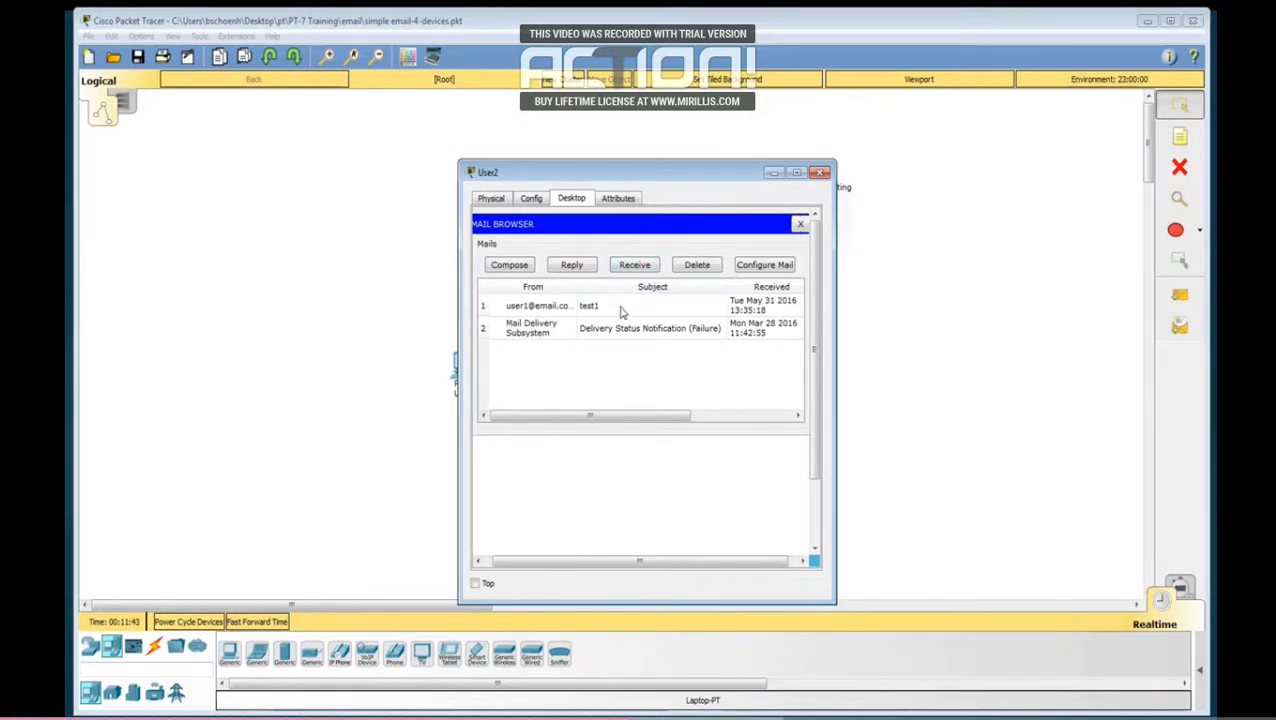
{"action": "double_click", "coordinate": [549, 308]}
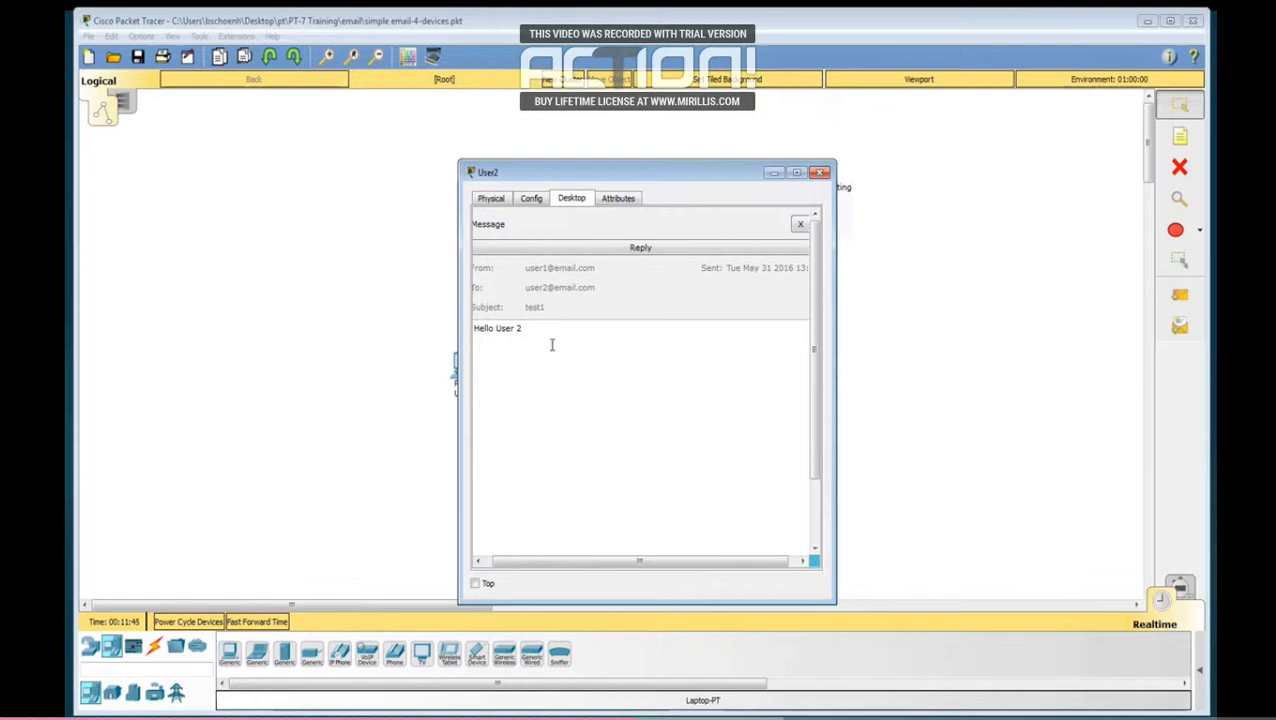
Step: Reply to the "test1" message with the text "I Got the message" and send it
{"action": "left_click", "coordinate": [650, 246]}
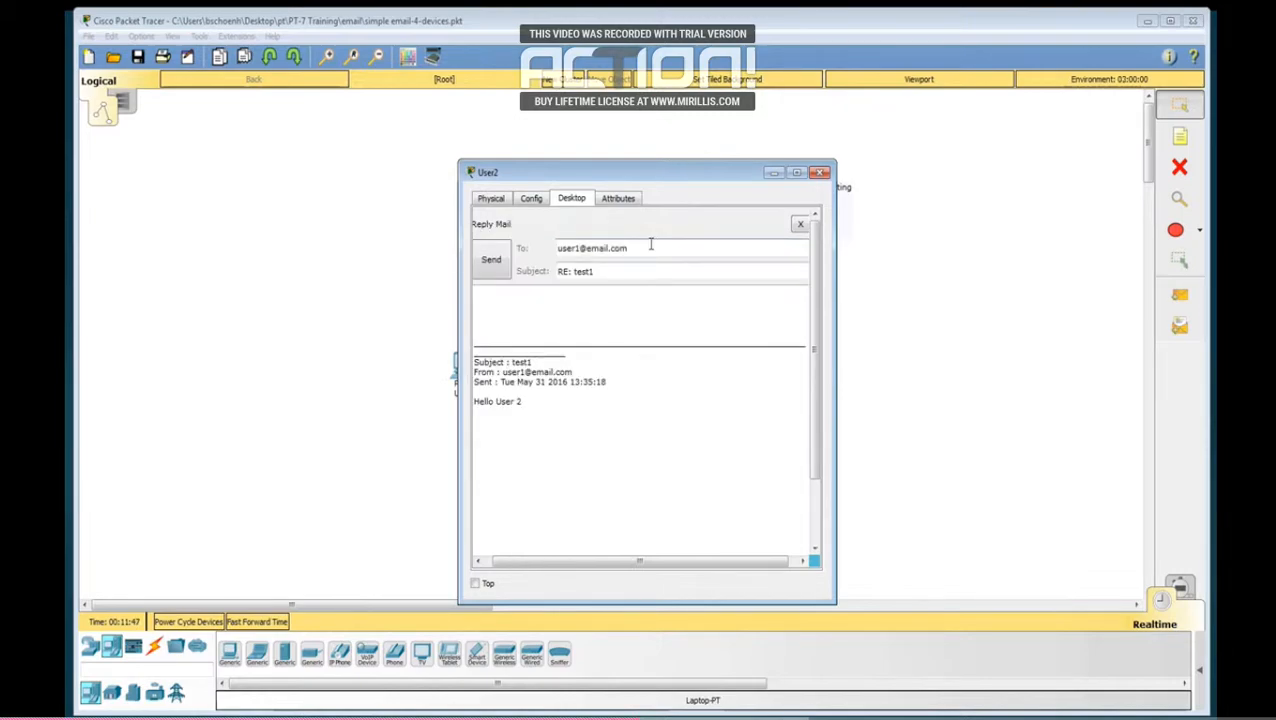
{"action": "left_click", "coordinate": [552, 302]}
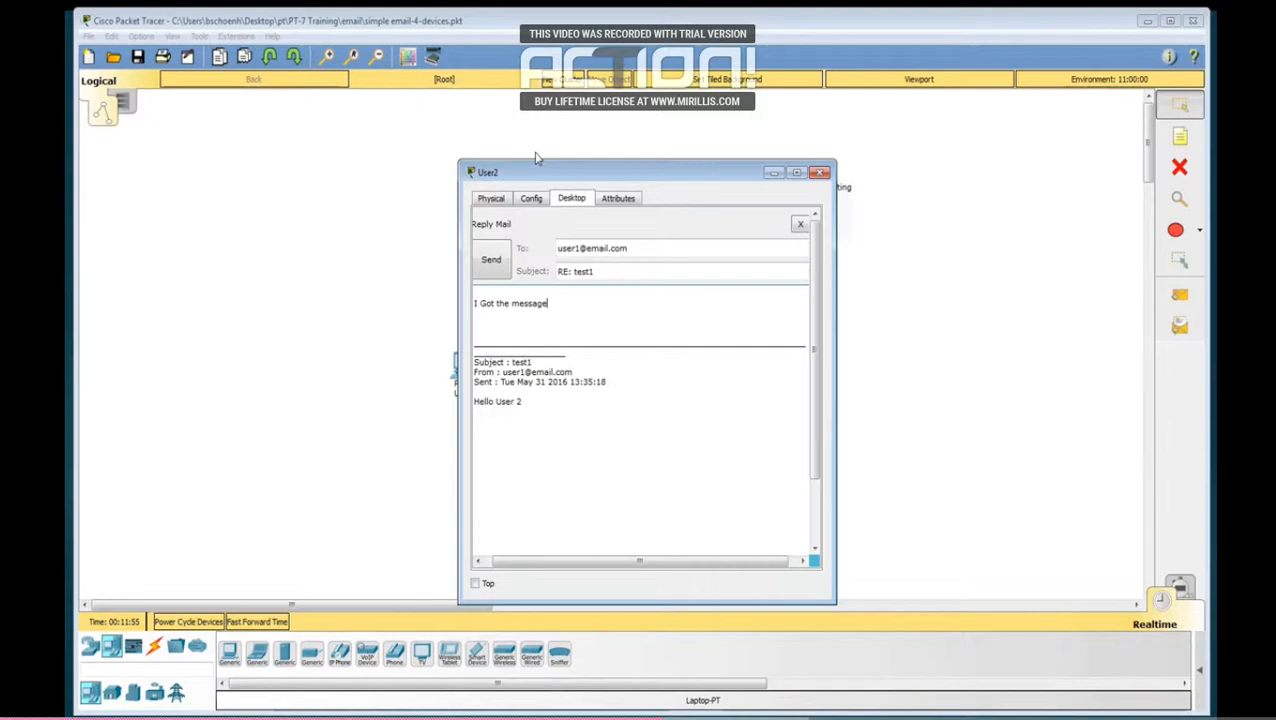
{"action": "left_click", "coordinate": [503, 270]}
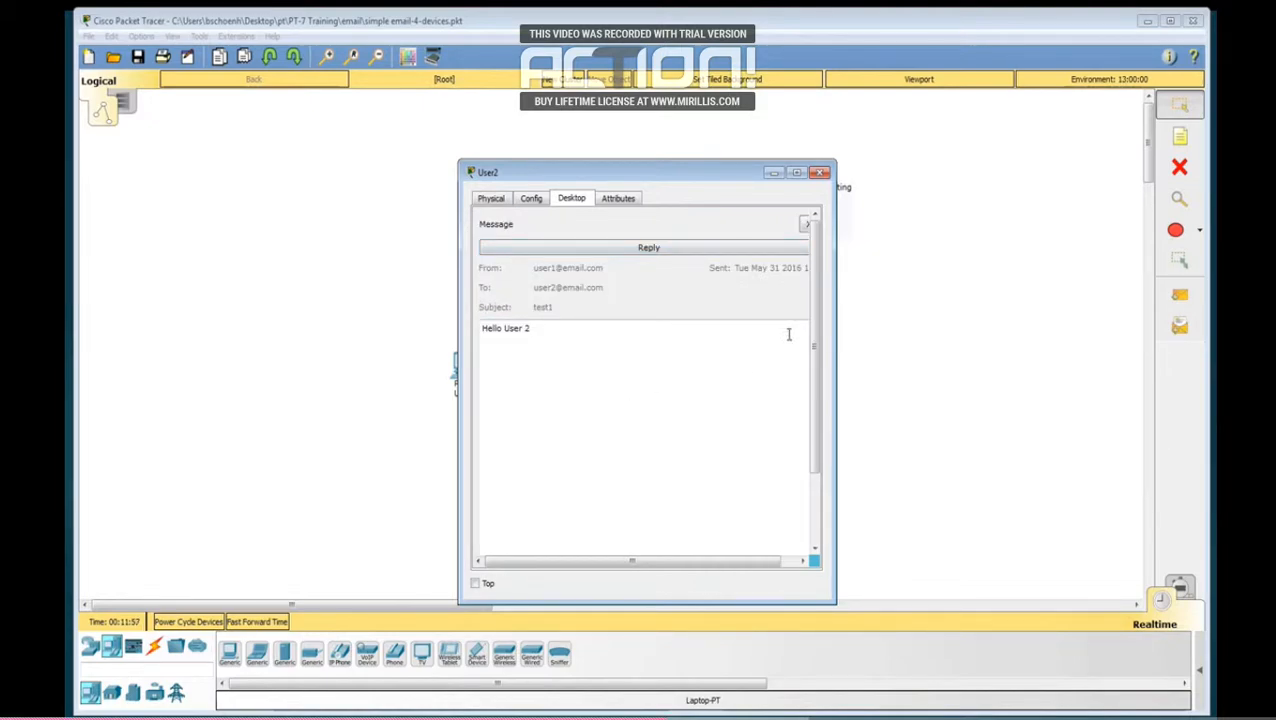
Step: Reopen the reply to the "test1" message in the User2 PC's mail client to review its contents
{"action": "mouse_move", "coordinate": [816, 340]}
{"action": "left_mouse_down"}
{"action": "mouse_move", "coordinate": [816, 427]}
{"action": "mouse_move", "coordinate": [820, 342]}
{"action": "left_mouse_up"}
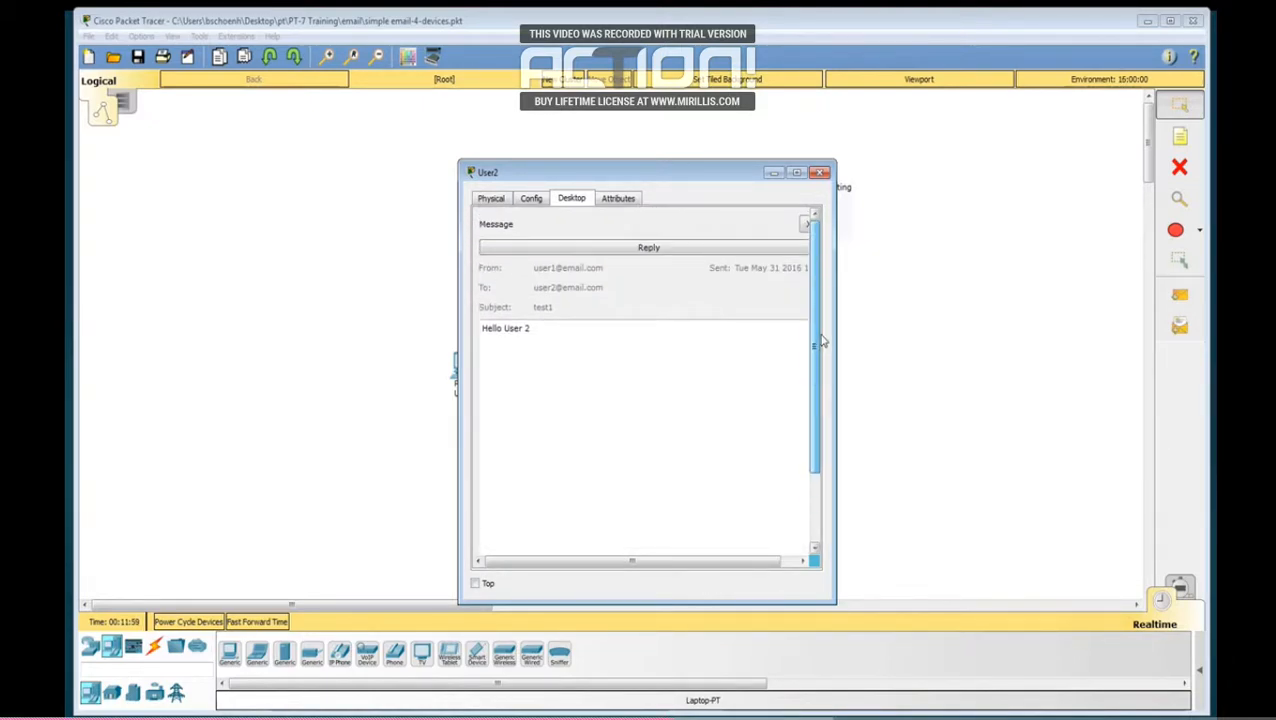
{"action": "left_click", "coordinate": [660, 252]}
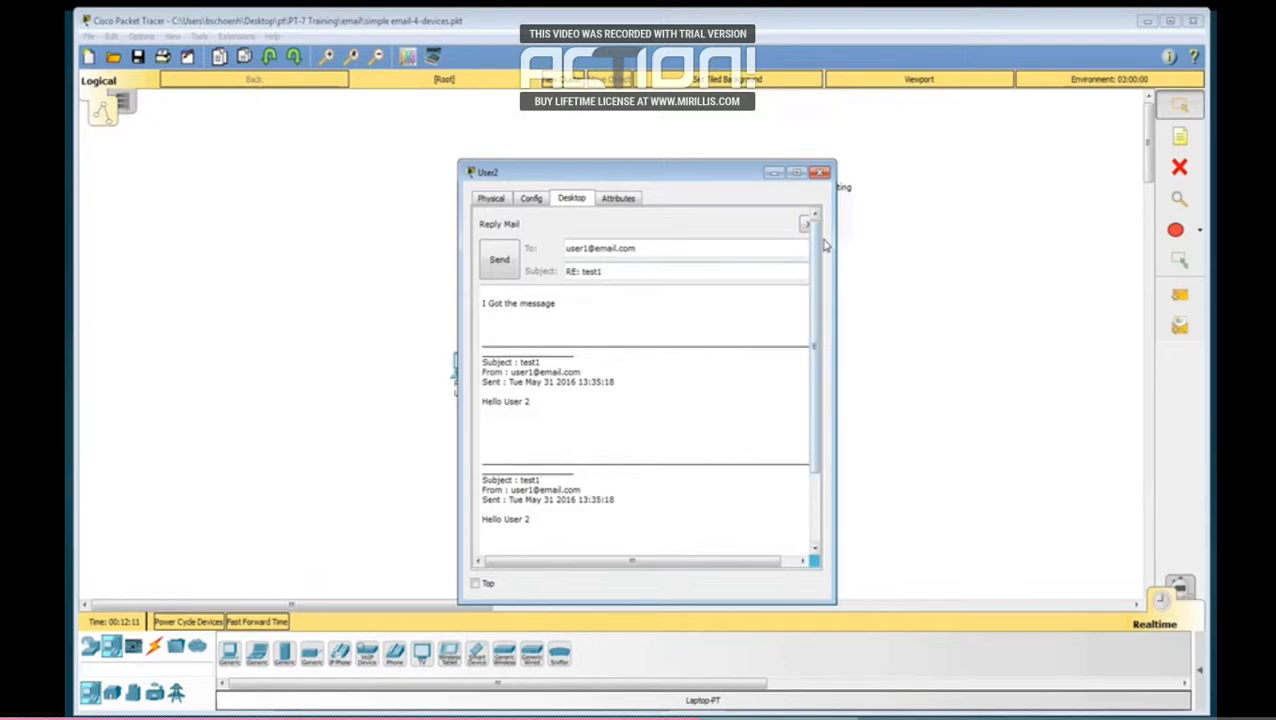
Step: Receive new mail in the User1 PC's mail client and open the "RE: test1" message
{"action": "left_click", "coordinate": [384, 358]}
{"action": "left_click", "coordinate": [463, 361]}
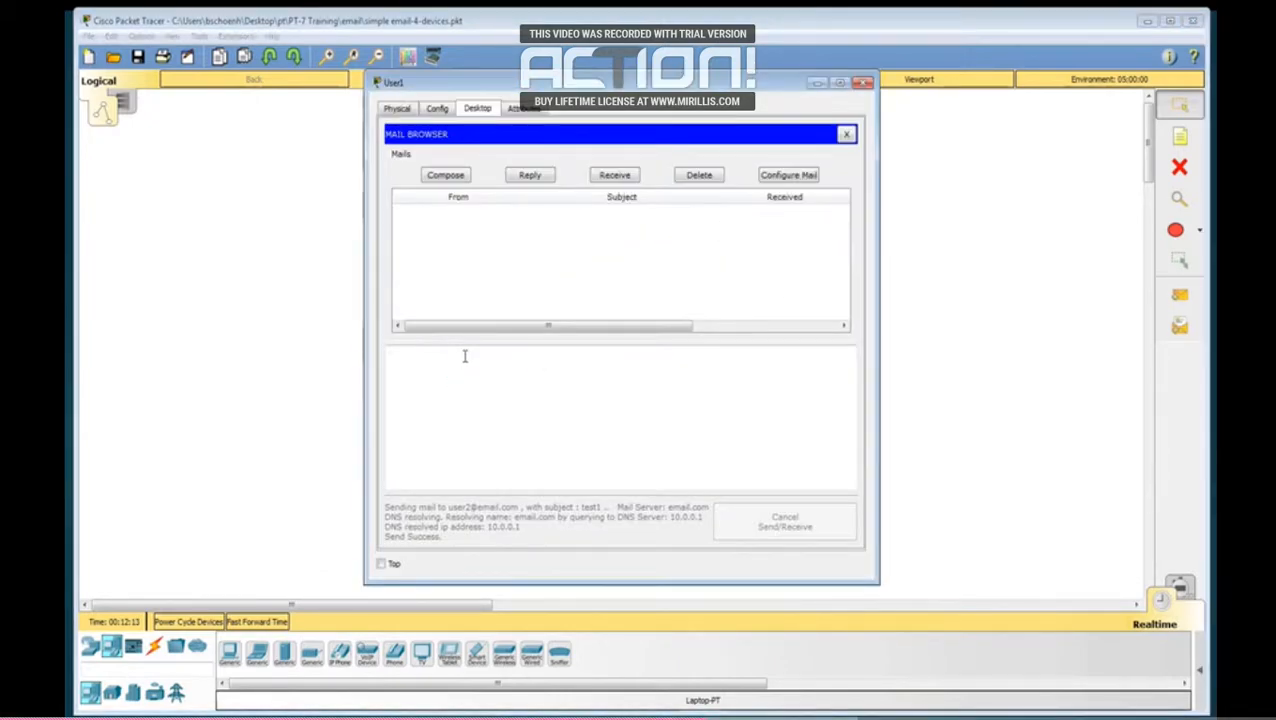
{"action": "left_click", "coordinate": [617, 178]}
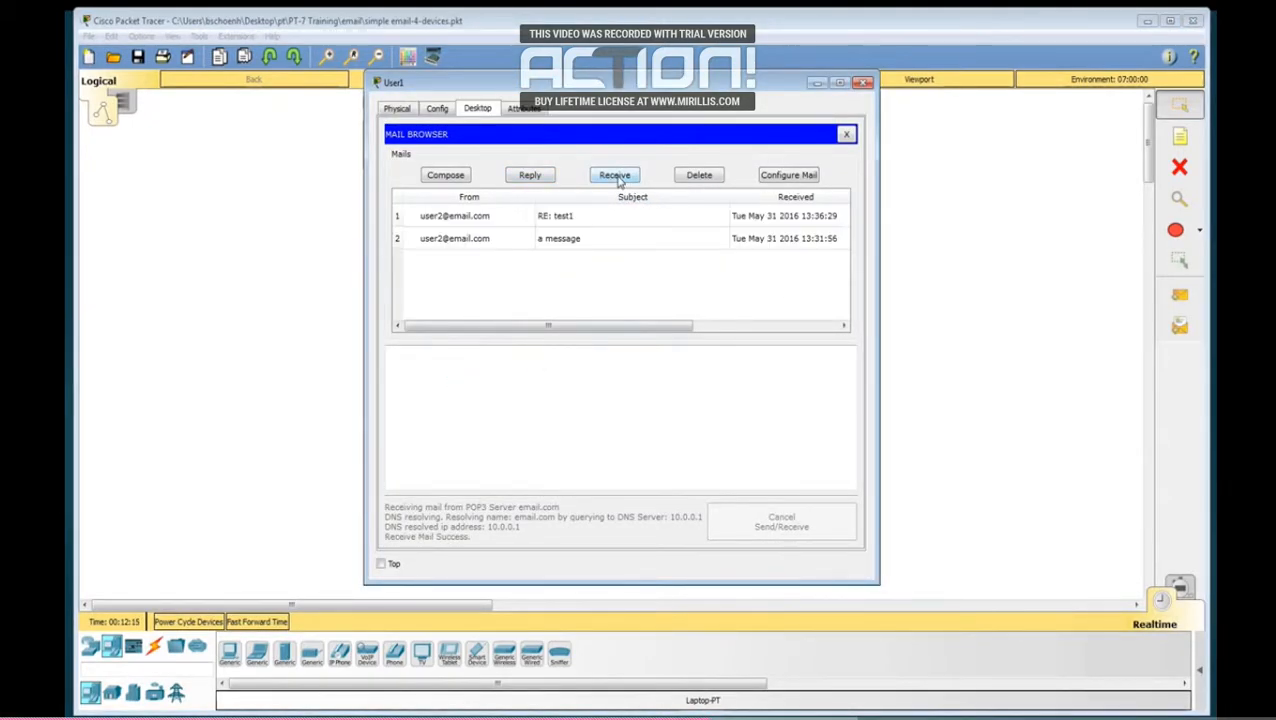
{"action": "left_click", "coordinate": [569, 220]}
{"action": "double_click", "coordinate": [569, 219]}
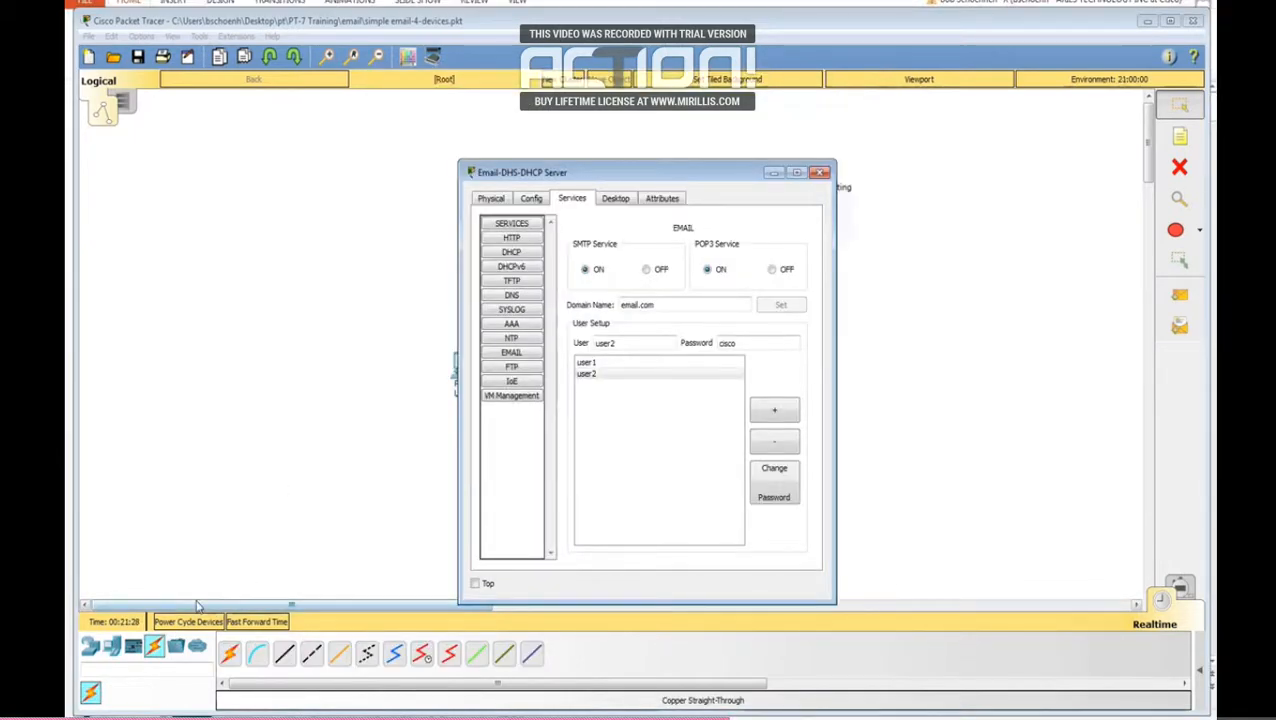
Step: Place an MCU board beside the network and add an email user account for it on the Email-DHS-DHCP Server
{"action": "left_click", "coordinate": [133, 645]}
{"action": "left_click_drag", "start_coordinate": [228, 668], "coordinate": [316, 261]}
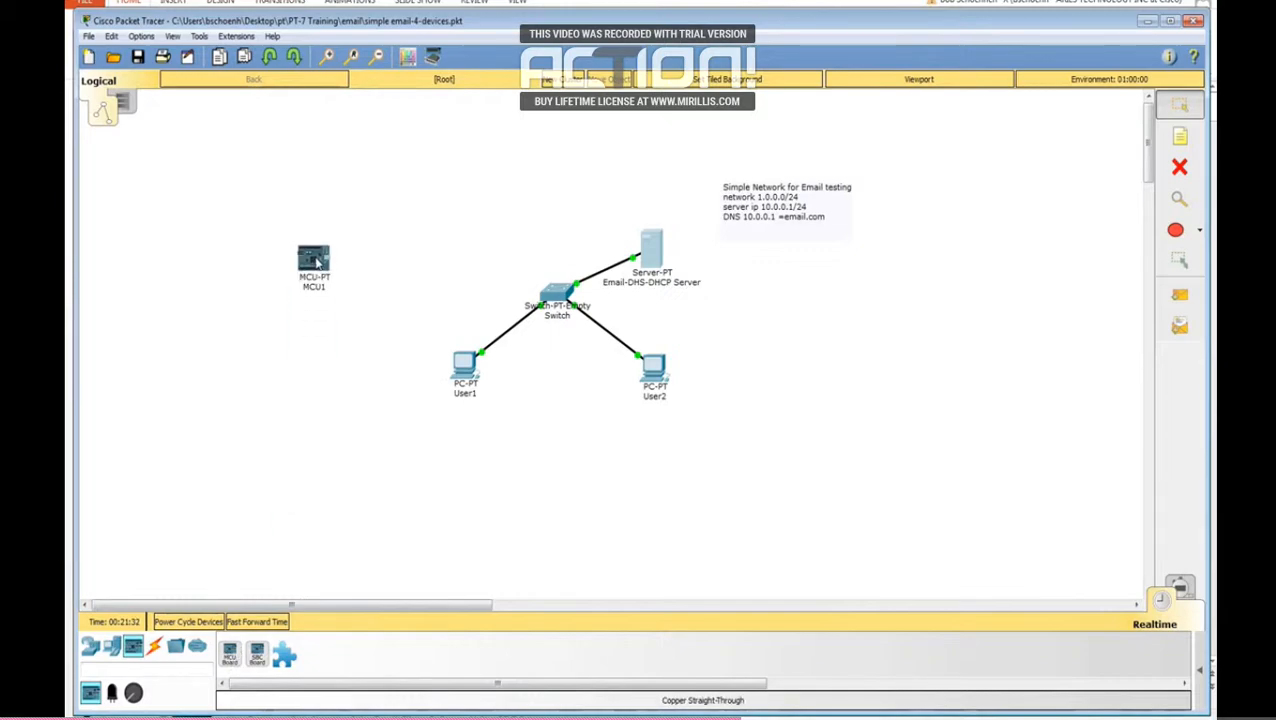
{"action": "left_click", "coordinate": [650, 255]}
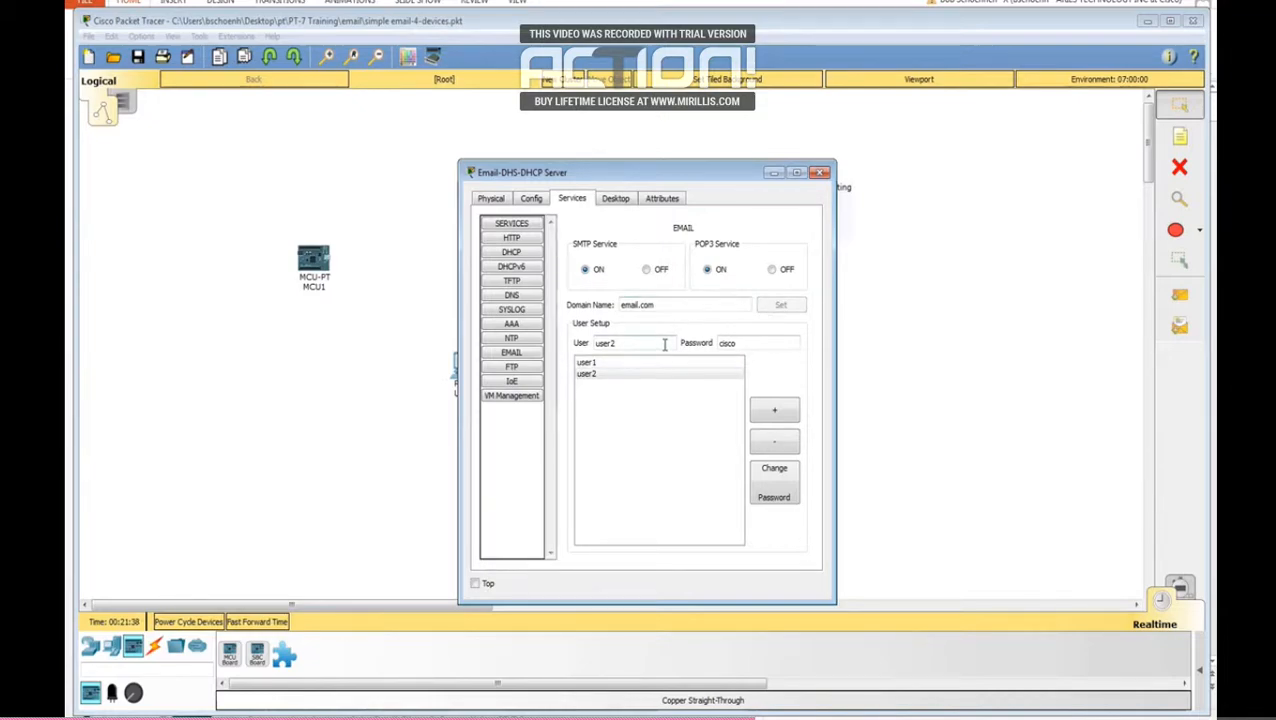
{"action": "double_click", "coordinate": [642, 343]}
{"action": "type", "text": "m"}
{"action": "left_click", "coordinate": [777, 414]}
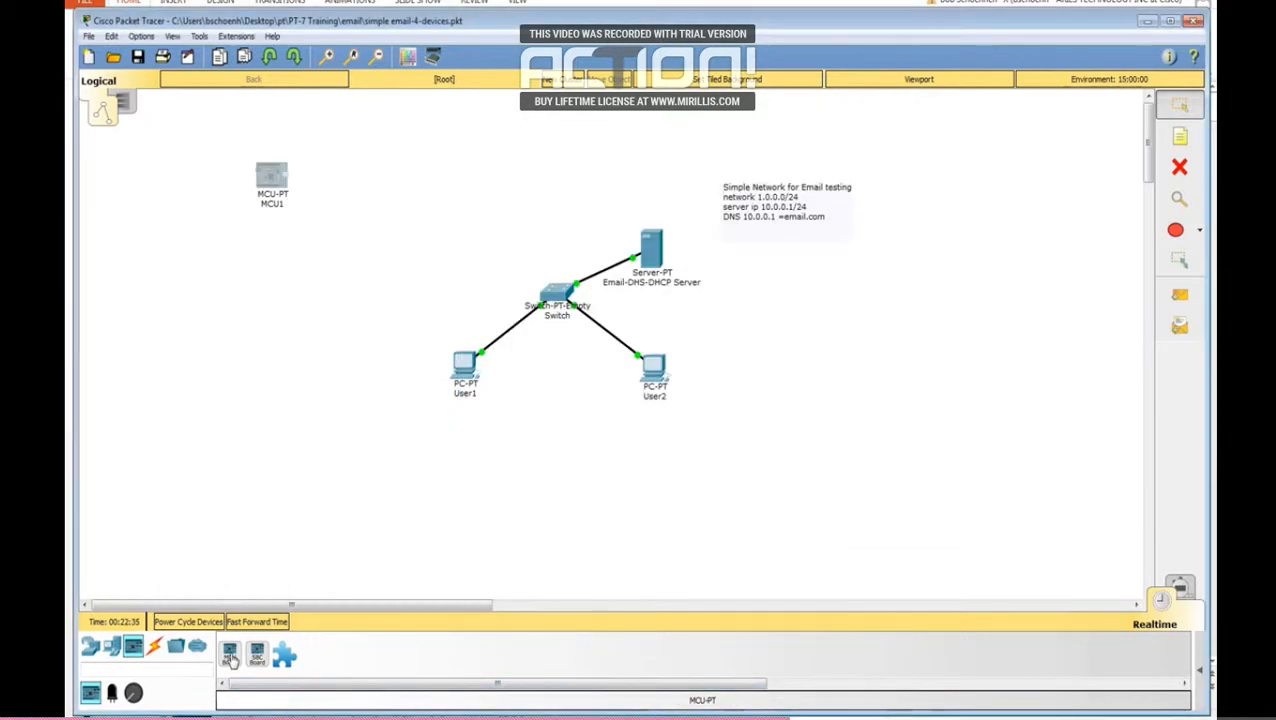
Step: Place a second MCU board beside the network and install a PT-IOE-NM-1CE Ethernet module in it
{"action": "left_click_drag", "start_coordinate": [231, 658], "coordinate": [357, 256]}
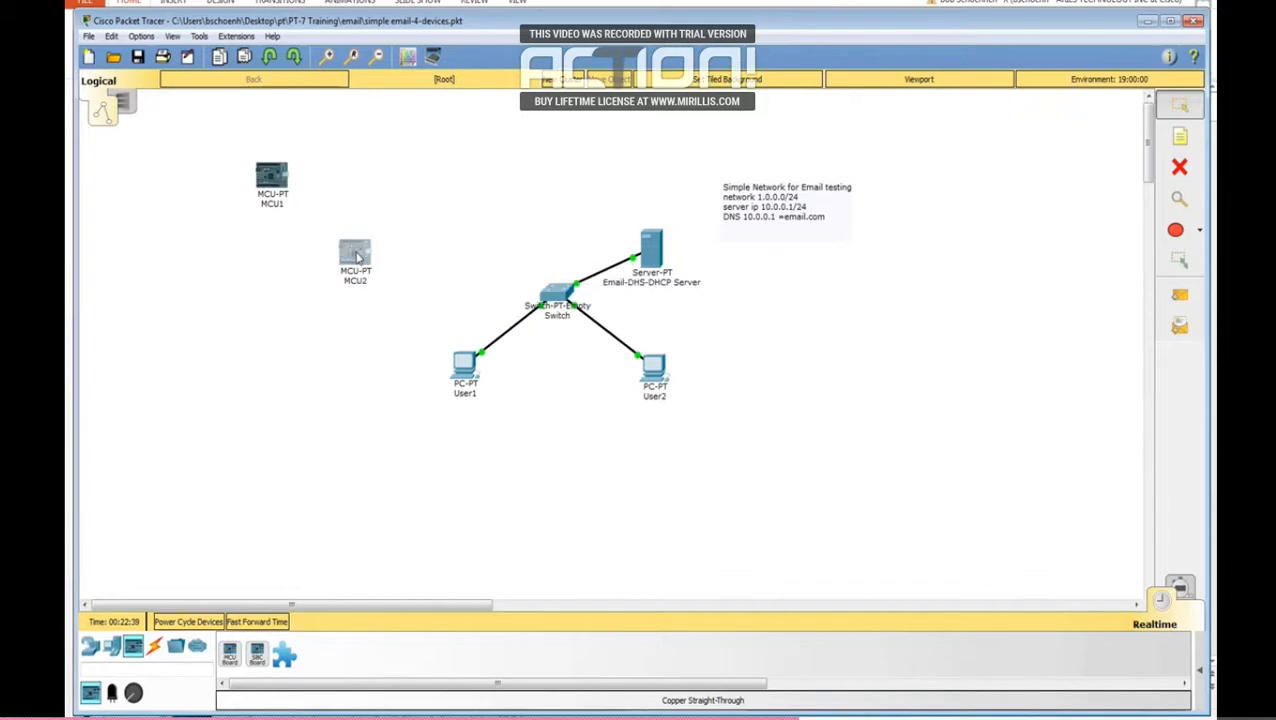
{"action": "left_click", "coordinate": [357, 256]}
{"action": "left_click", "coordinate": [480, 184]}
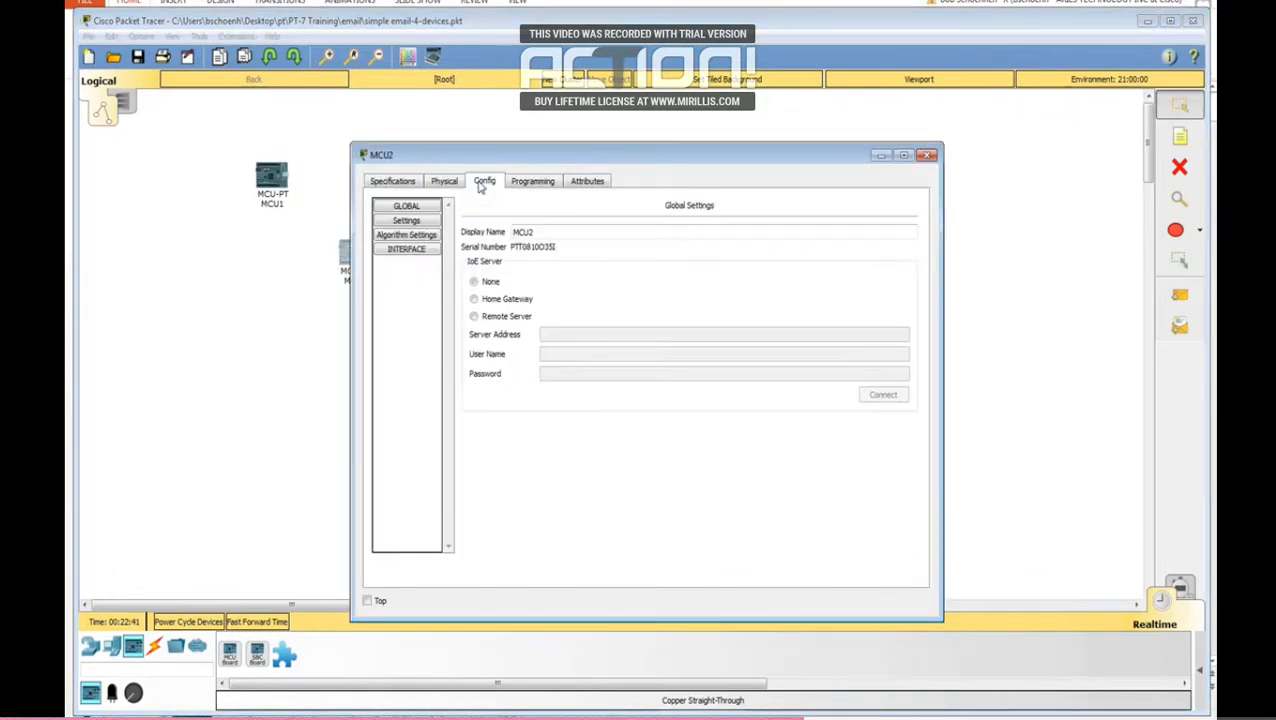
{"action": "left_click", "coordinate": [446, 187]}
{"action": "left_click_drag", "start_coordinate": [420, 220], "coordinate": [566, 340]}
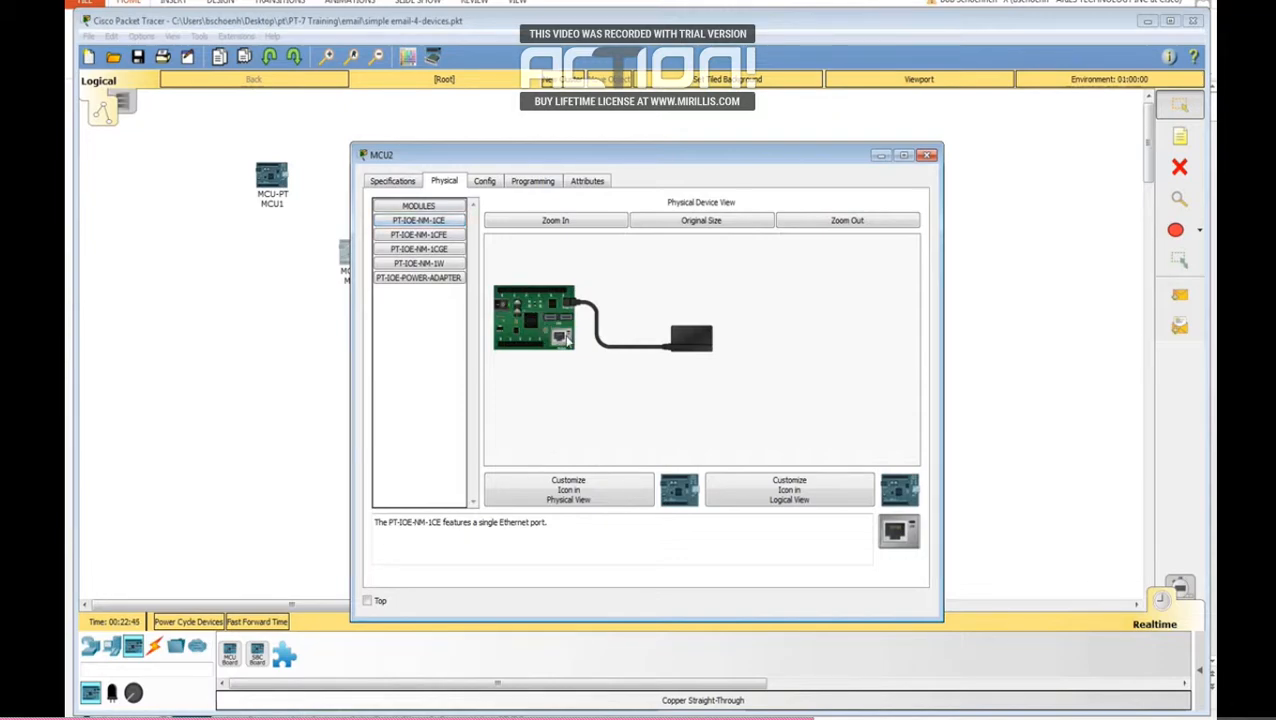
Step: Set the IP configuration of MCU2's Ethernet0 interface to DHCP
{"action": "left_click", "coordinate": [486, 183]}
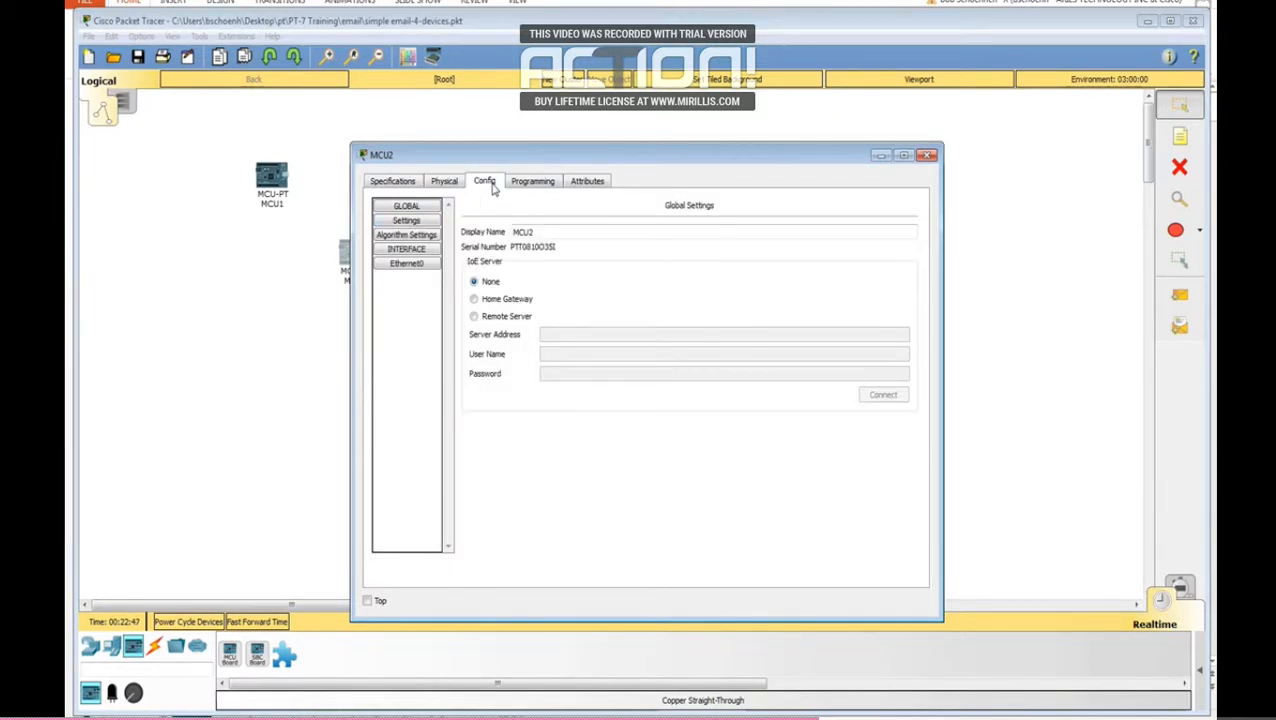
{"action": "left_click", "coordinate": [423, 267]}
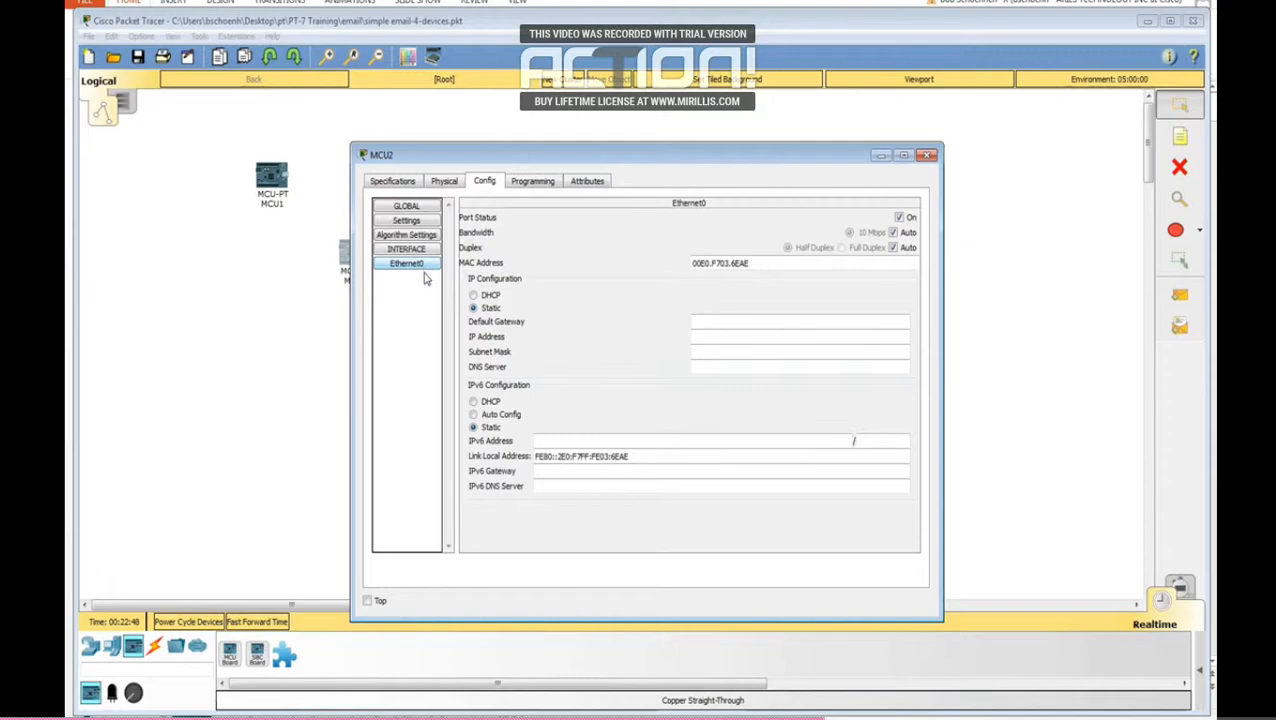
{"action": "left_click", "coordinate": [476, 296]}
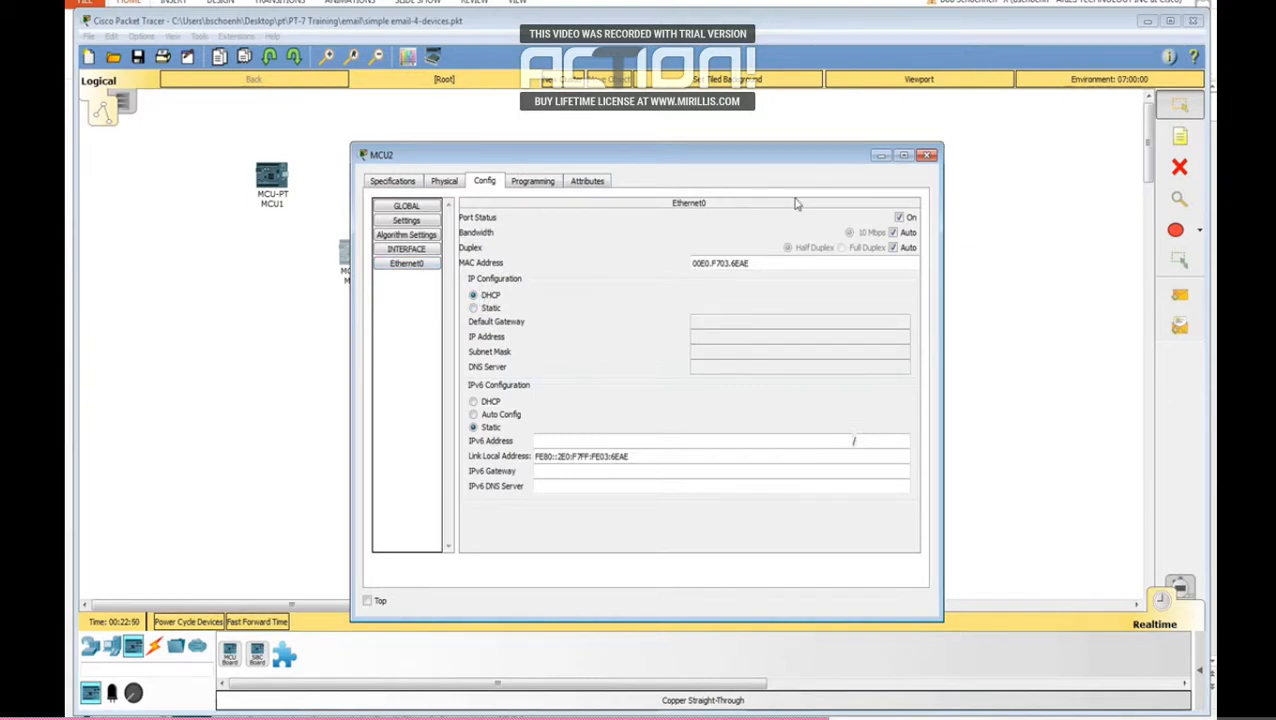
{"action": "left_click", "coordinate": [928, 155]}
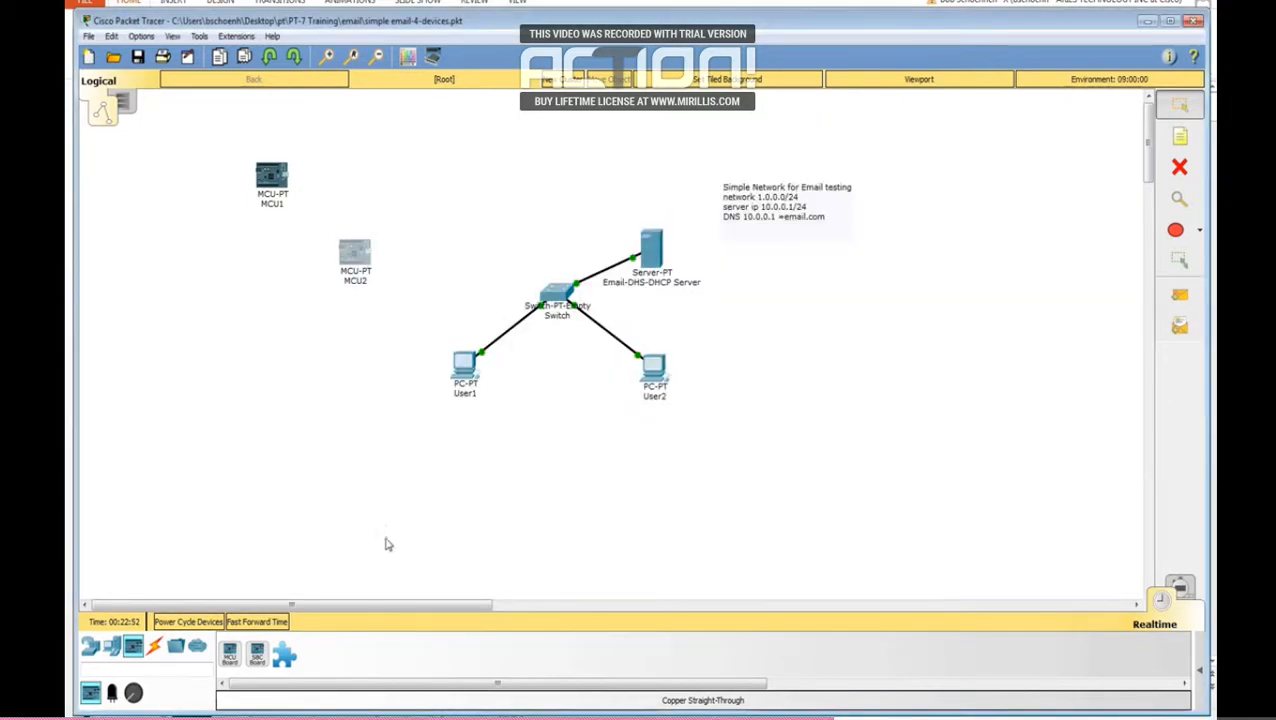
Step: Connect MCU2's Ethernet0 port to the switch's FastEthernet3/1 port with a copper straight-through cable
{"action": "left_click", "coordinate": [154, 647]}
{"action": "left_click", "coordinate": [284, 653]}
{"action": "left_click", "coordinate": [350, 262]}
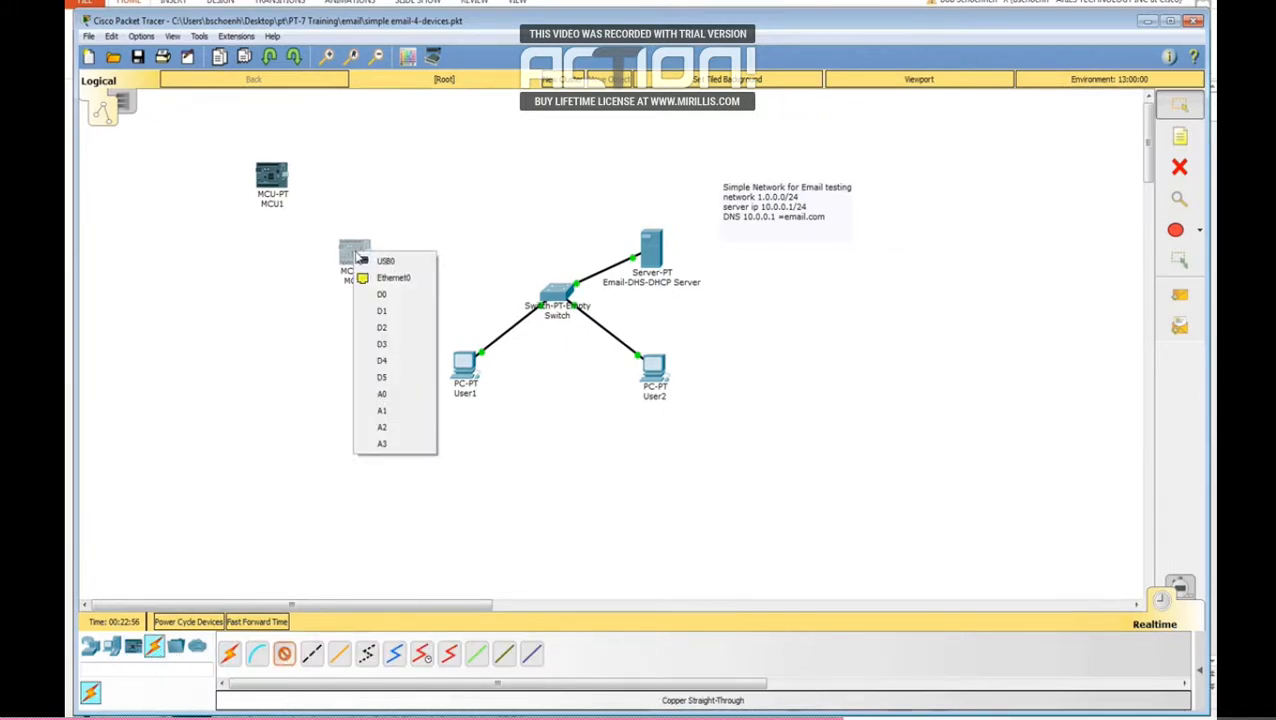
{"action": "left_click", "coordinate": [376, 277]}
{"action": "left_click", "coordinate": [558, 293]}
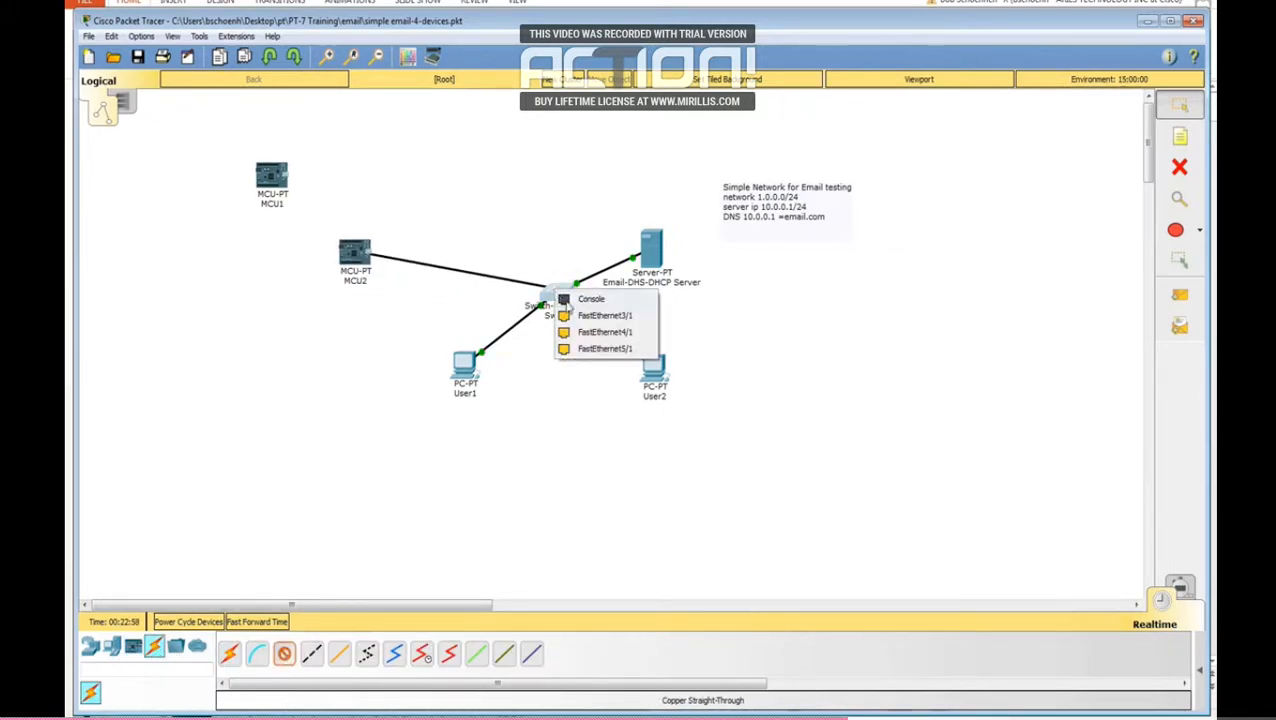
{"action": "left_click", "coordinate": [598, 313]}
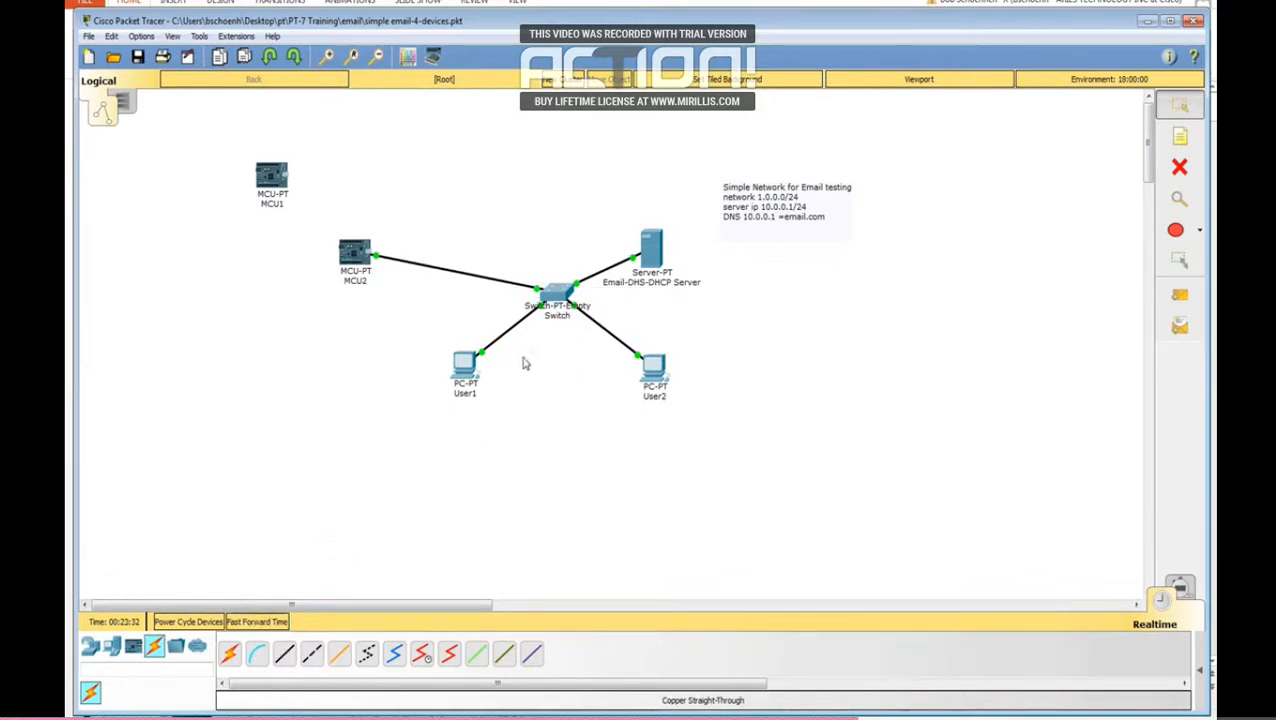
Step: Create a programming project named "email-client" of type "Email - JavaScript" on MCU2
{"action": "left_click", "coordinate": [355, 252]}
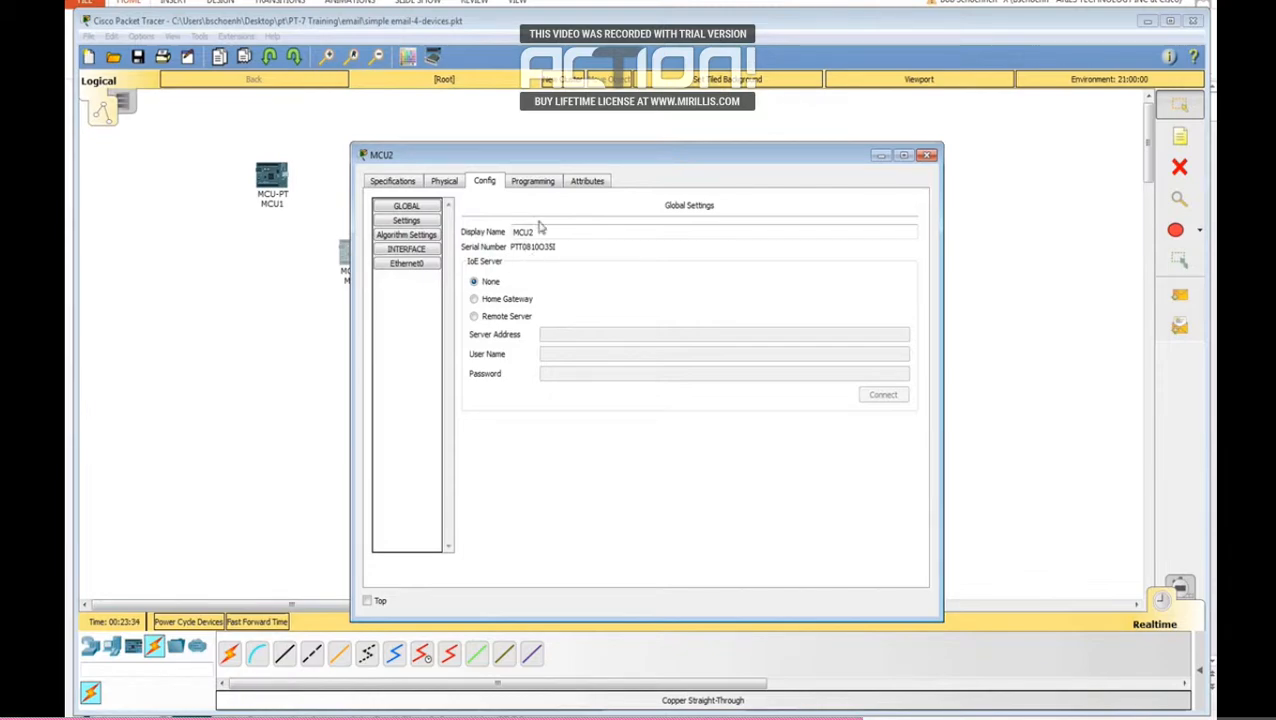
{"action": "left_click", "coordinate": [540, 187]}
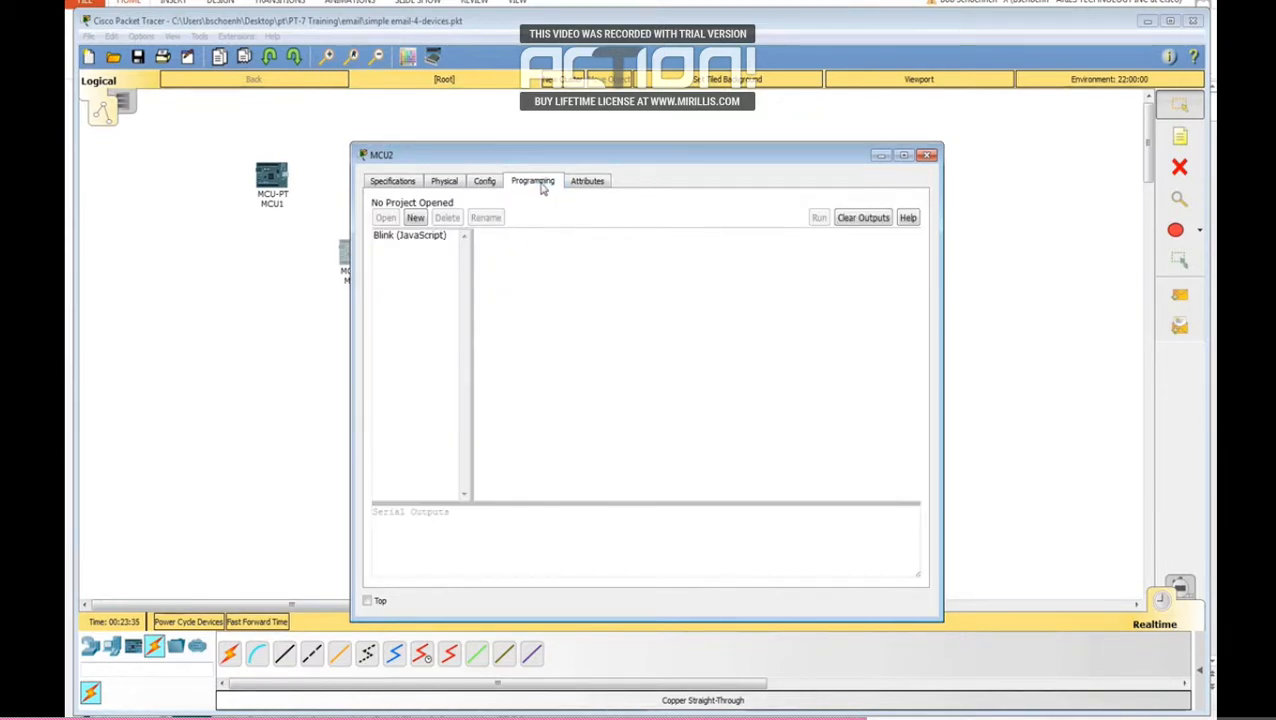
{"action": "left_click", "coordinate": [415, 219]}
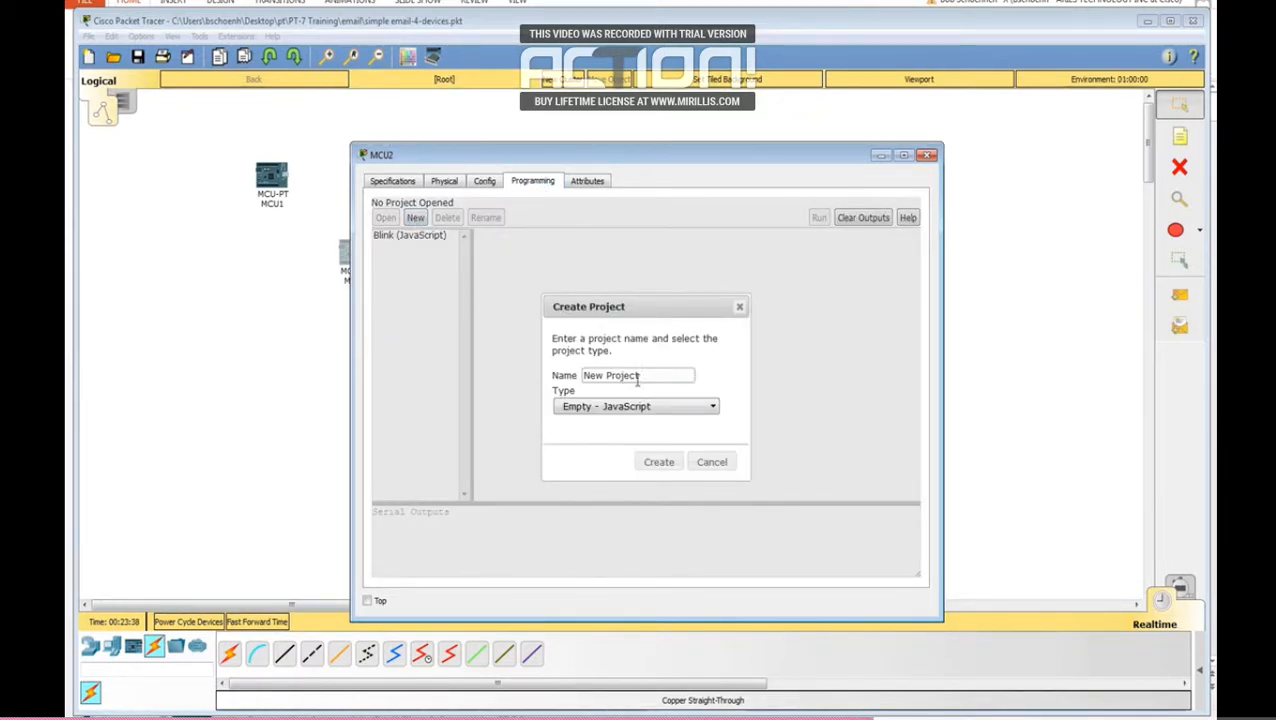
{"action": "left_click_drag", "start_coordinate": [651, 378], "coordinate": [537, 386]}
{"action": "type", "text": "email-client"}
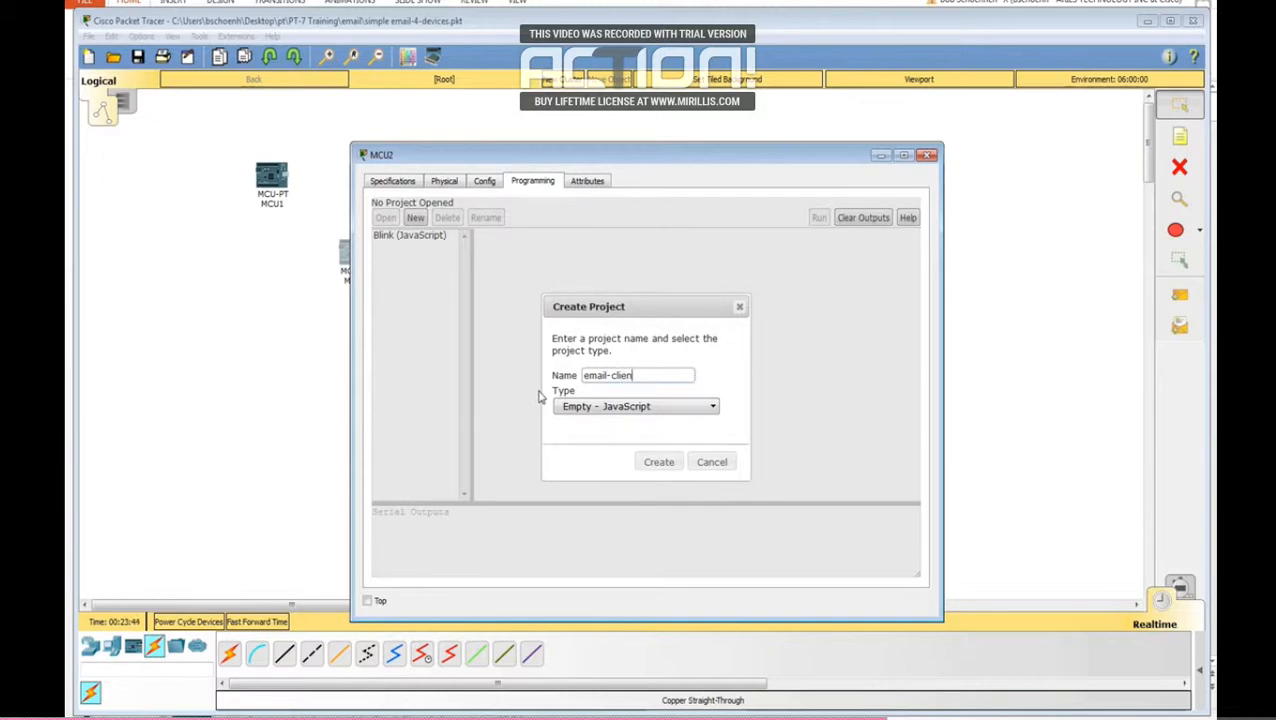
{"action": "left_click", "coordinate": [663, 402]}
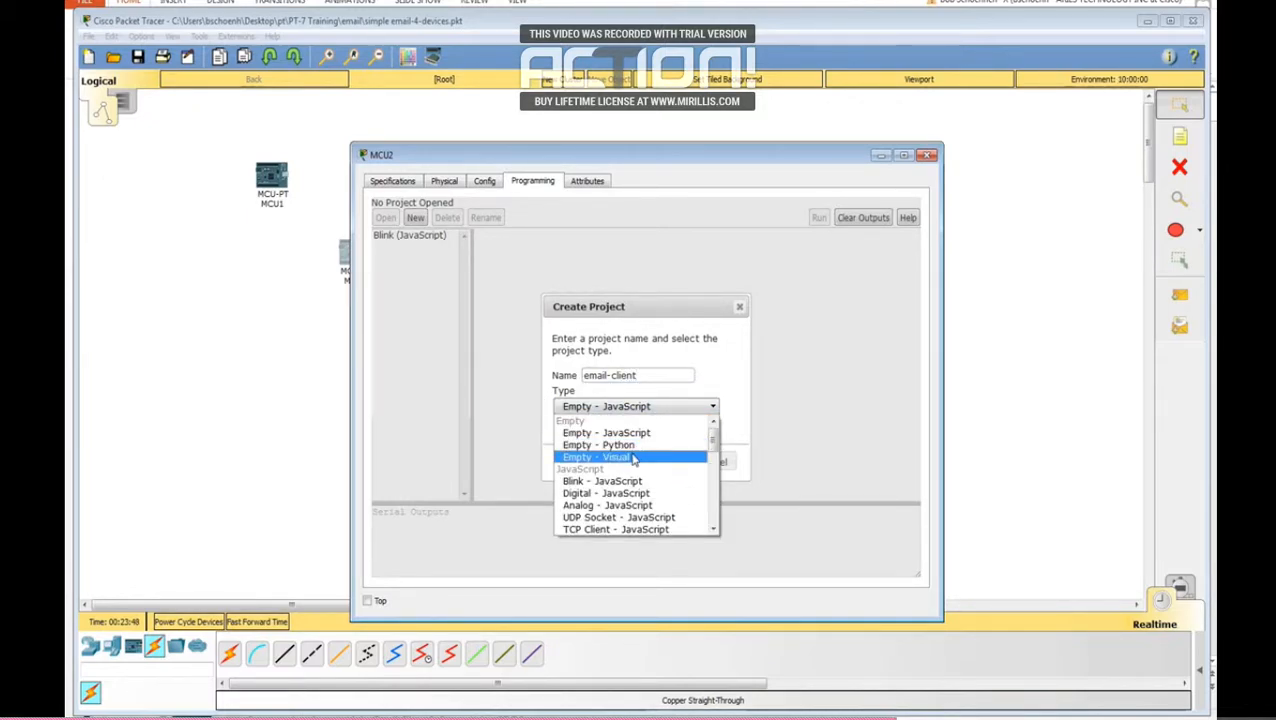
{"action": "scroll", "coordinate": [638, 498], "scroll_direction": "down", "scroll_amount": 2}
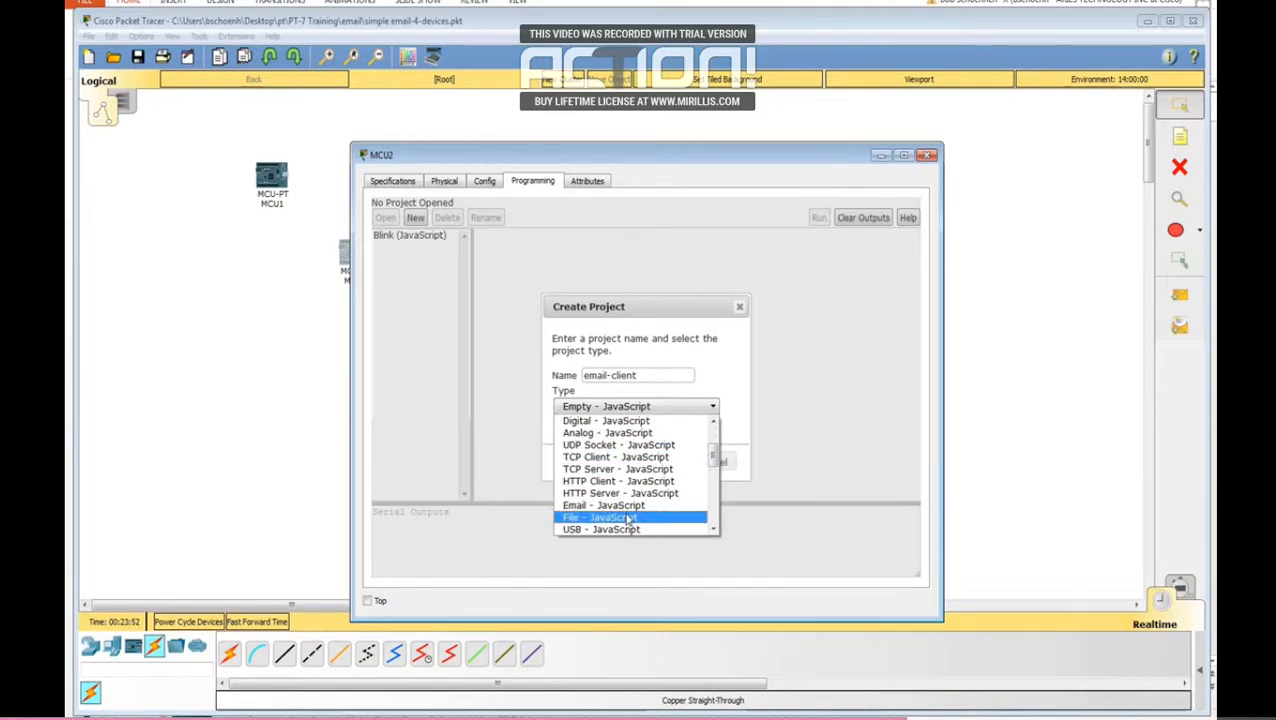
{"action": "left_click", "coordinate": [604, 505]}
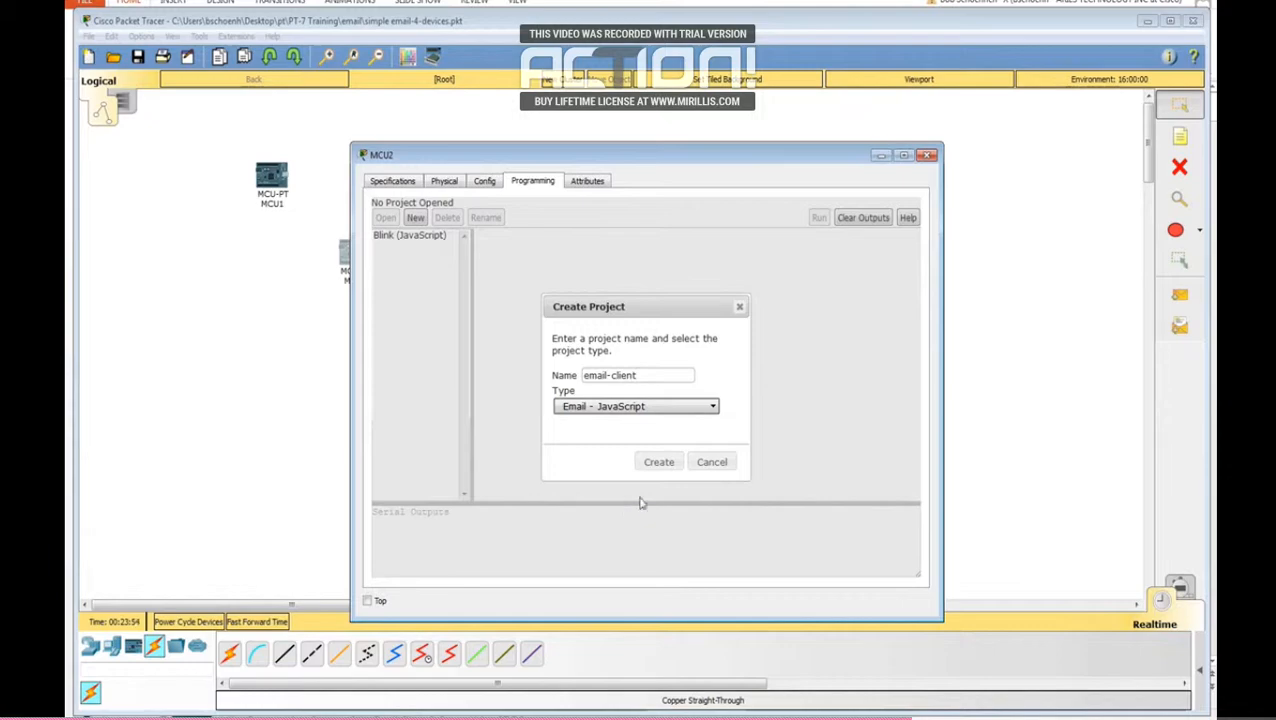
{"action": "left_click", "coordinate": [657, 466]}
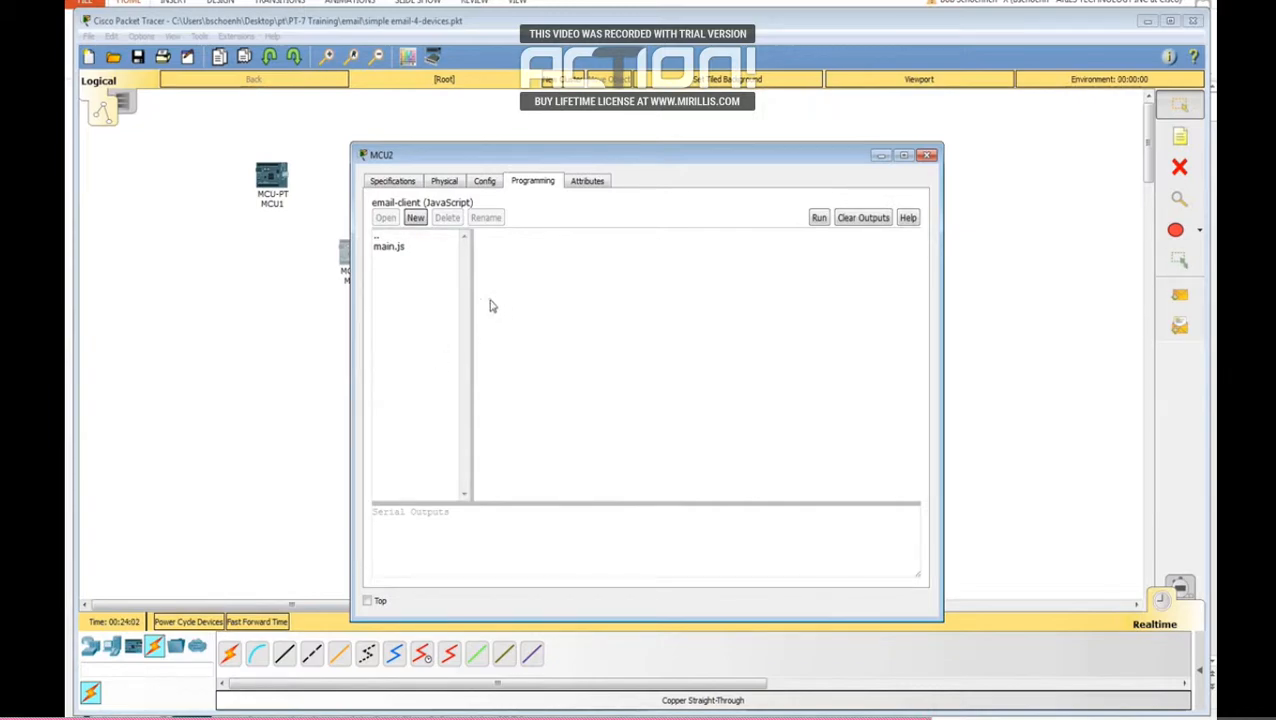
Step: In the project's main.js, change the address domain and mail server in EmailClient.setup to email.com and enter the account password
{"action": "left_click_drag", "start_coordinate": [597, 158], "coordinate": [746, 142]}
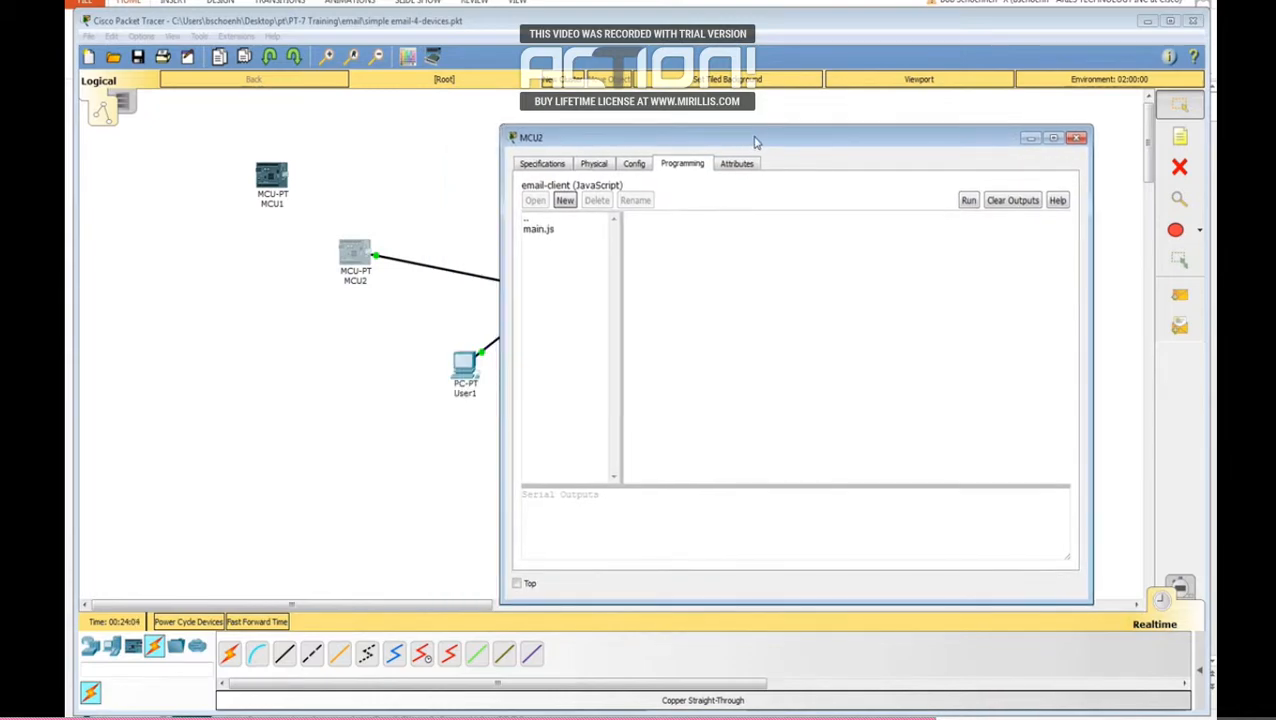
{"action": "left_click", "coordinate": [543, 231]}
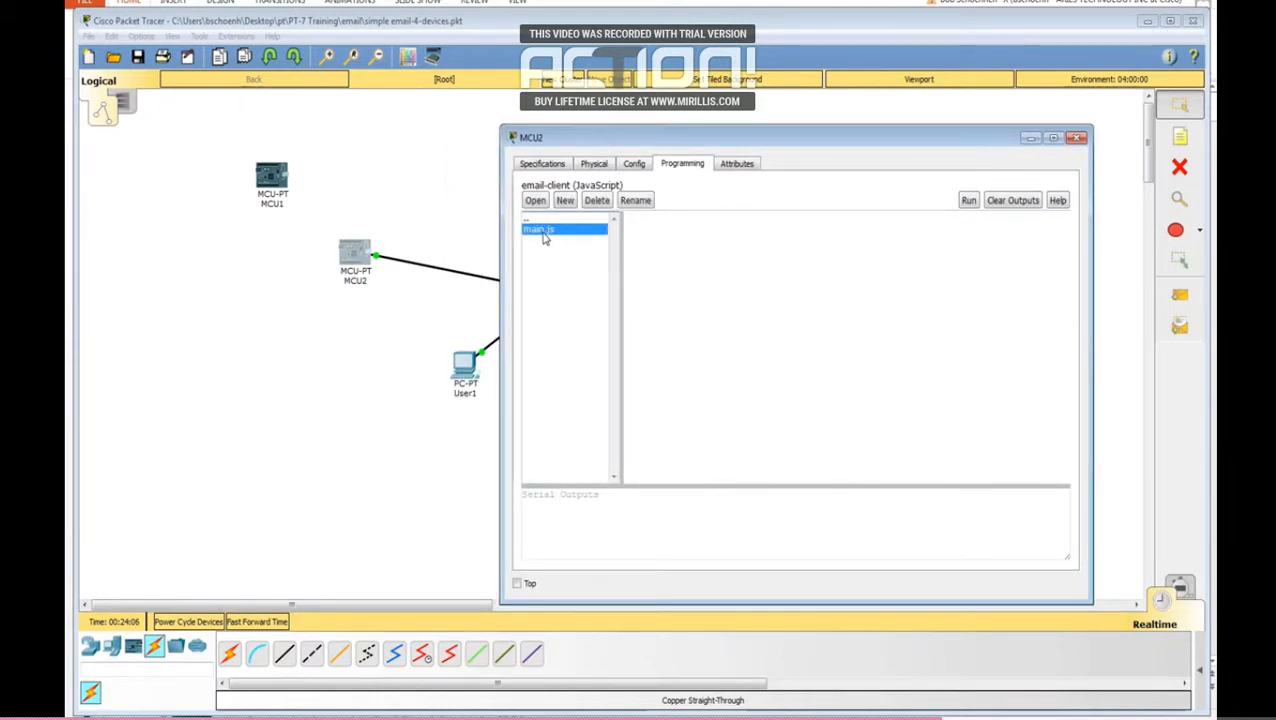
{"action": "double_click", "coordinate": [543, 232]}
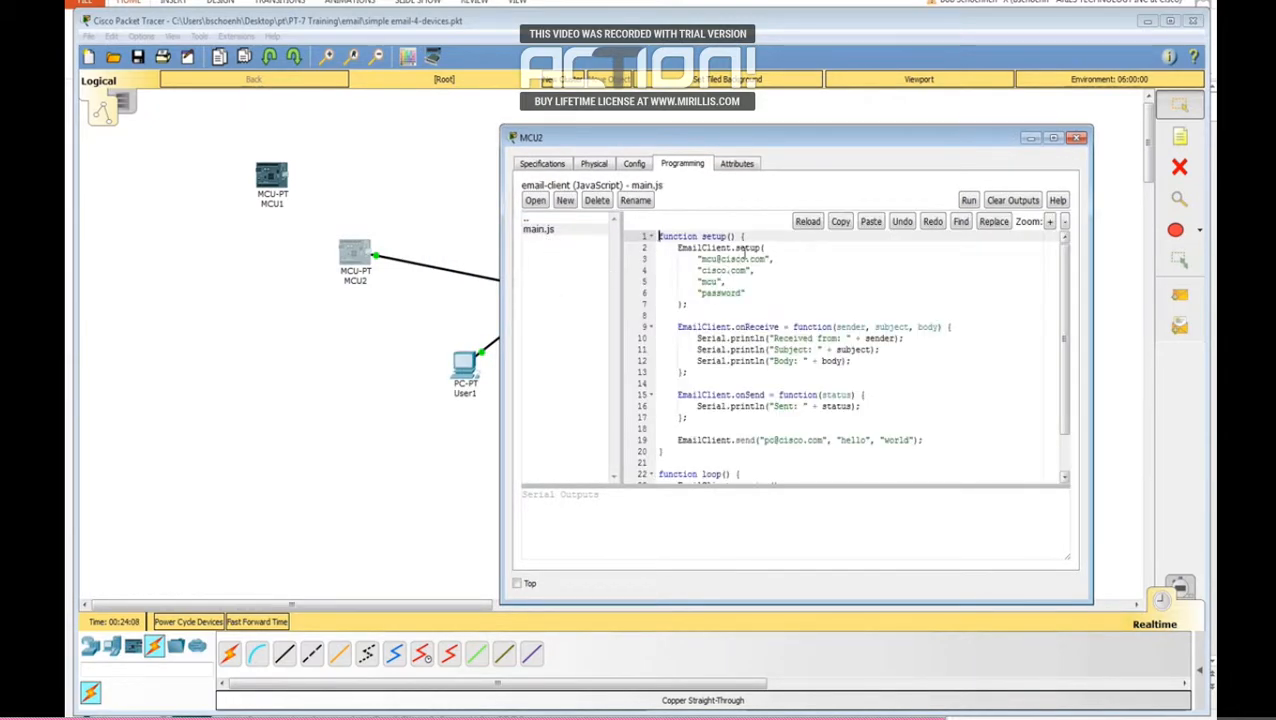
{"action": "left_click_drag", "start_coordinate": [746, 259], "coordinate": [723, 260]}
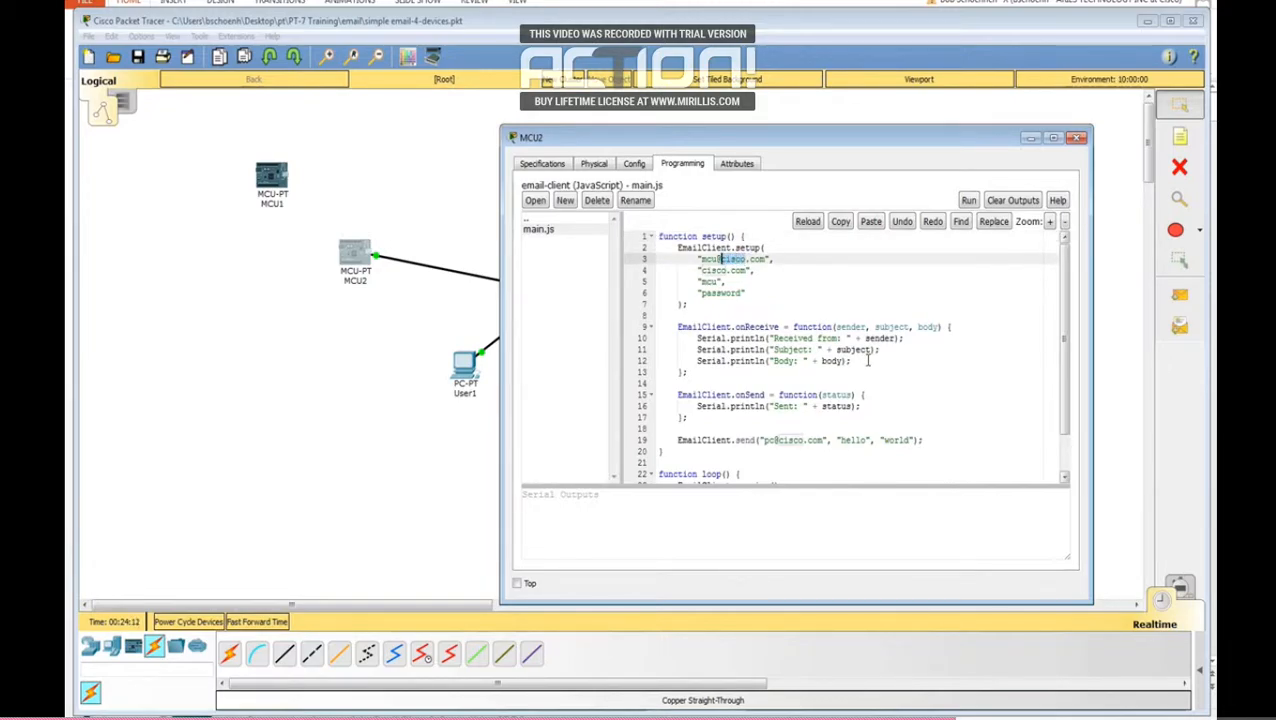
{"action": "type", "text": "email"}
{"action": "left_click_drag", "start_coordinate": [727, 270], "coordinate": [705, 270]}
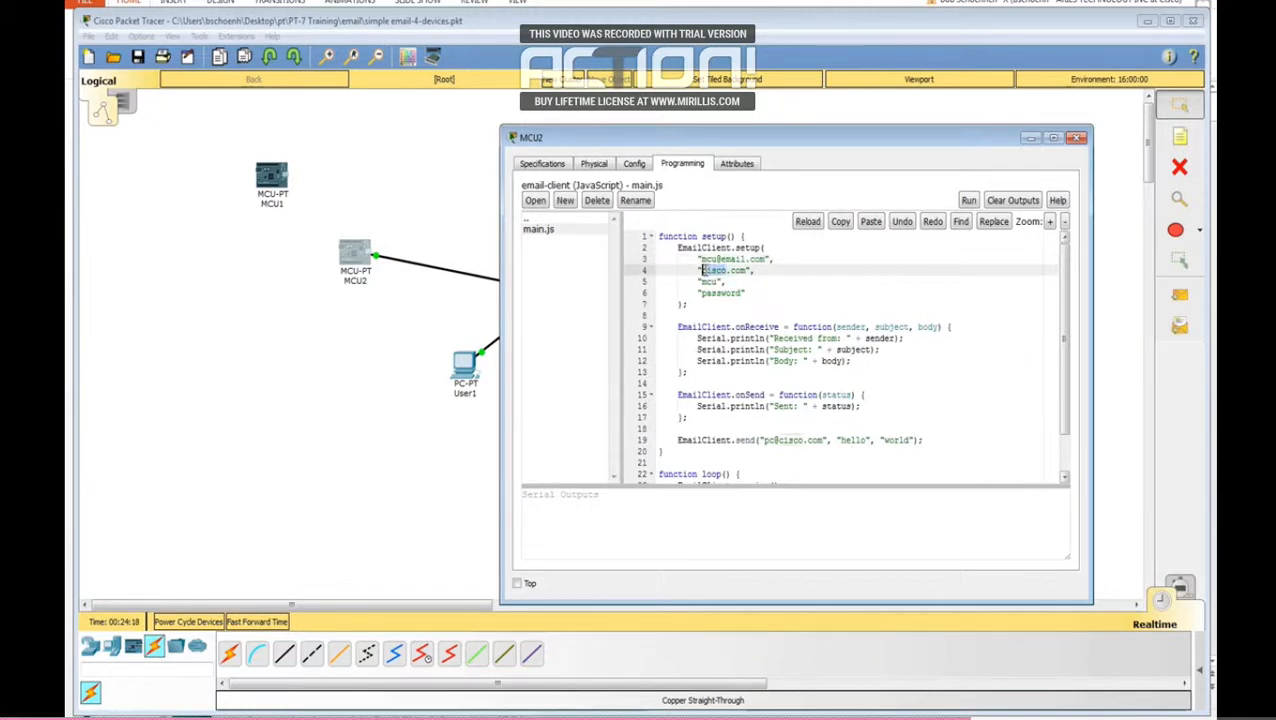
{"action": "type", "text": "email"}
{"action": "left_click_drag", "start_coordinate": [743, 292], "coordinate": [702, 297]}
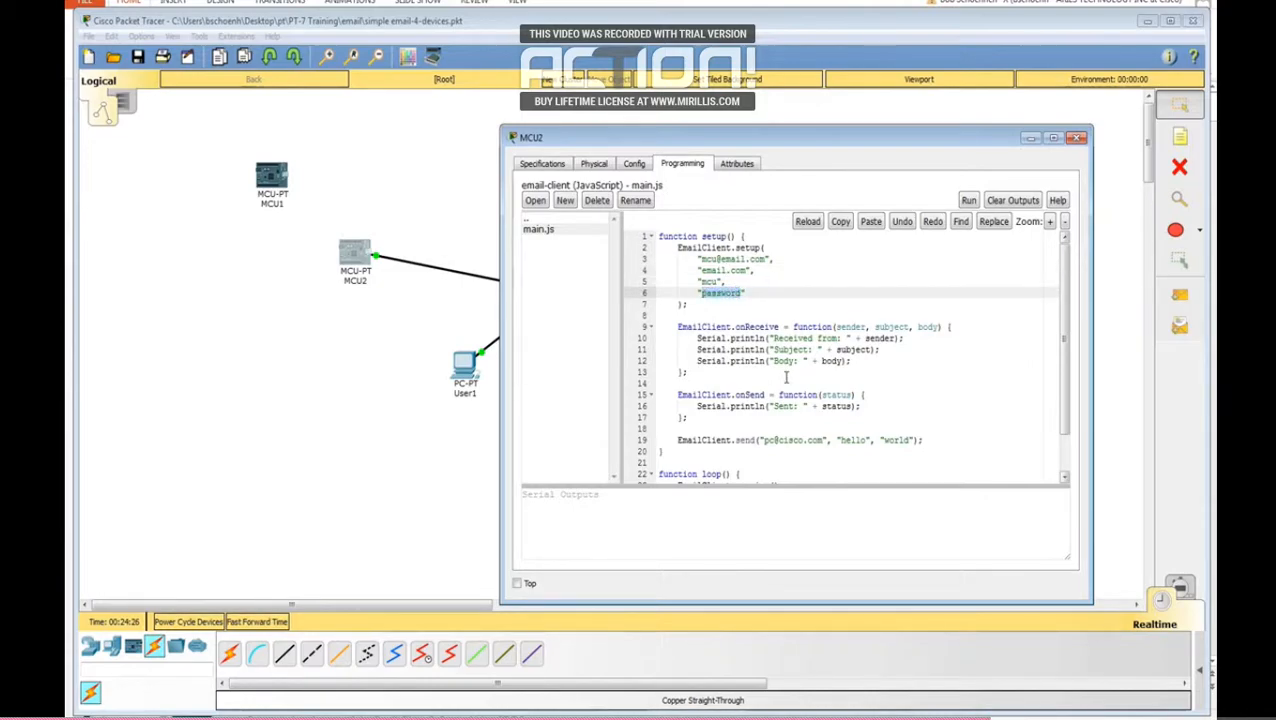
{"action": "type", "text": "cisco"}
Step: In the EmailClient.send call, set the recipient to User1's email address and the subject to "Does this work?"
{"action": "left_click_drag", "start_coordinate": [804, 440], "coordinate": [770, 438]}
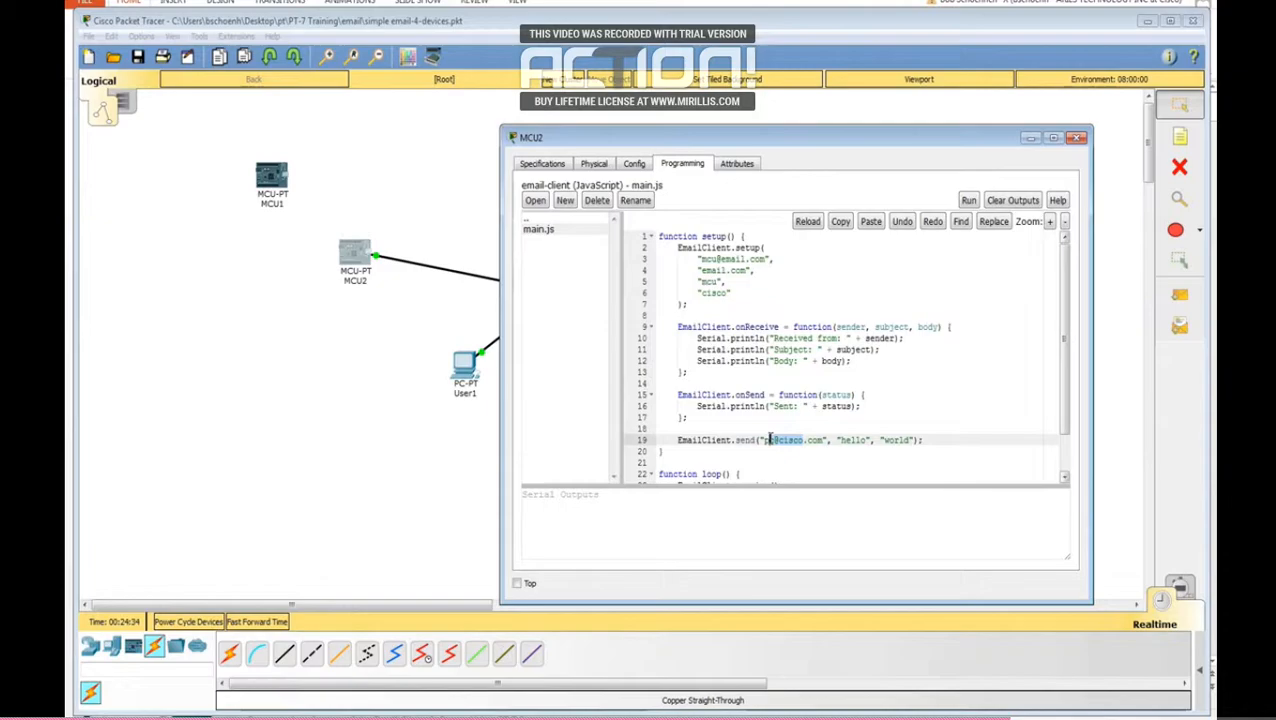
{"action": "type", "text": "user"}
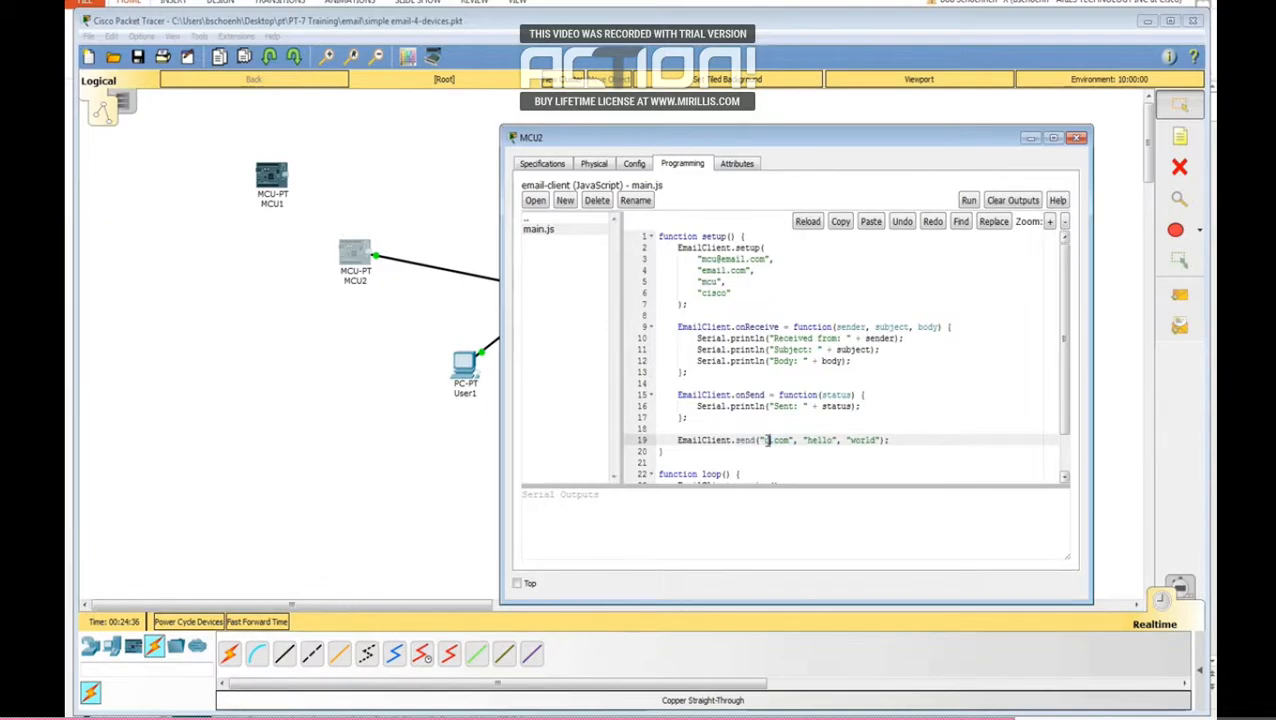
{"action": "type", "text": "1"}
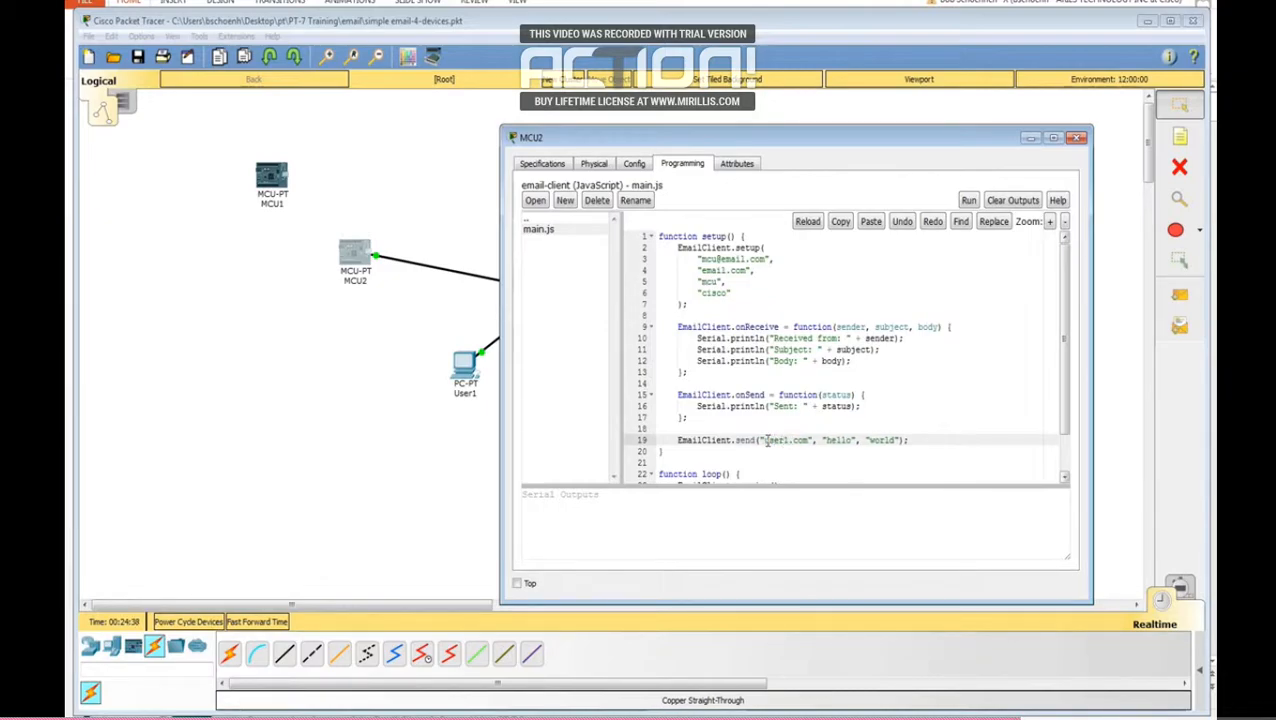
{"action": "type", "text": "@email"}
{"action": "left_click_drag", "start_coordinate": [874, 440], "coordinate": [858, 443]}
{"action": "type", "text": "Does this work?"}
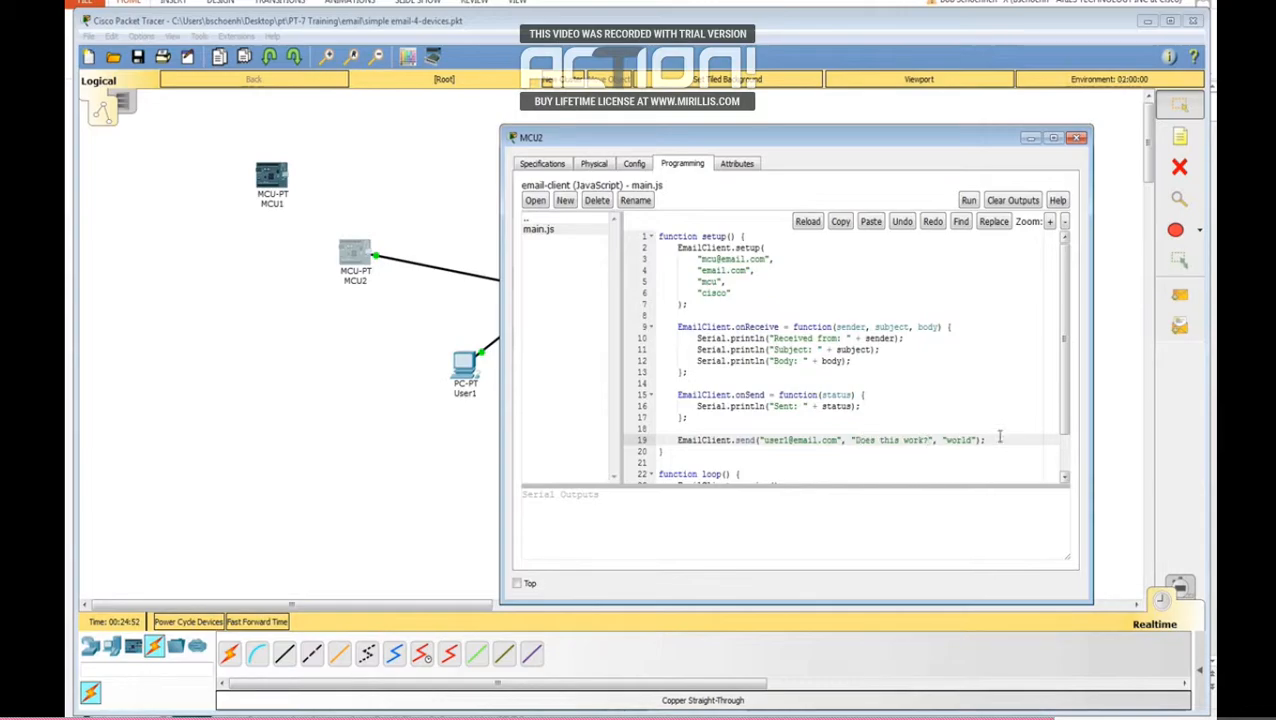
Step: Set the body in the EmailClient.send call to "I sure hope this works" and run the email-client program on MCU2
{"action": "left_click_drag", "start_coordinate": [972, 440], "coordinate": [956, 440]}
{"action": "type", "text": "I are hope this works"}
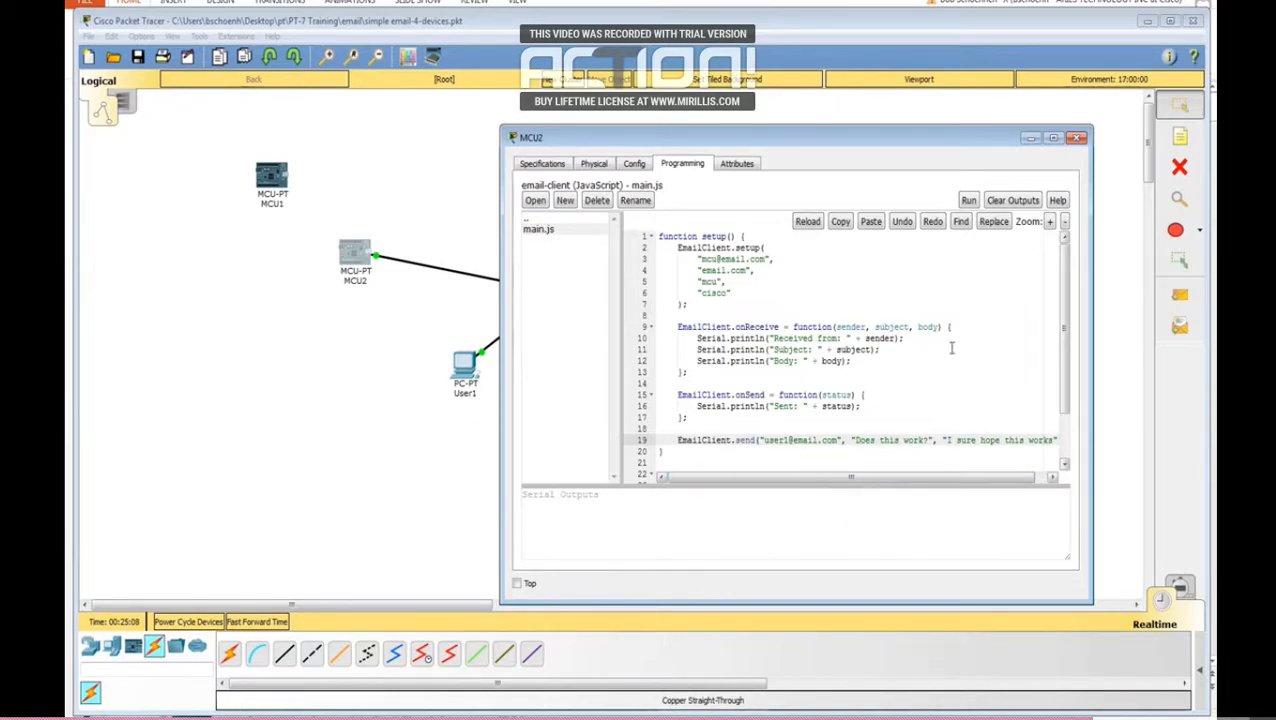
{"action": "left_click", "coordinate": [969, 201]}
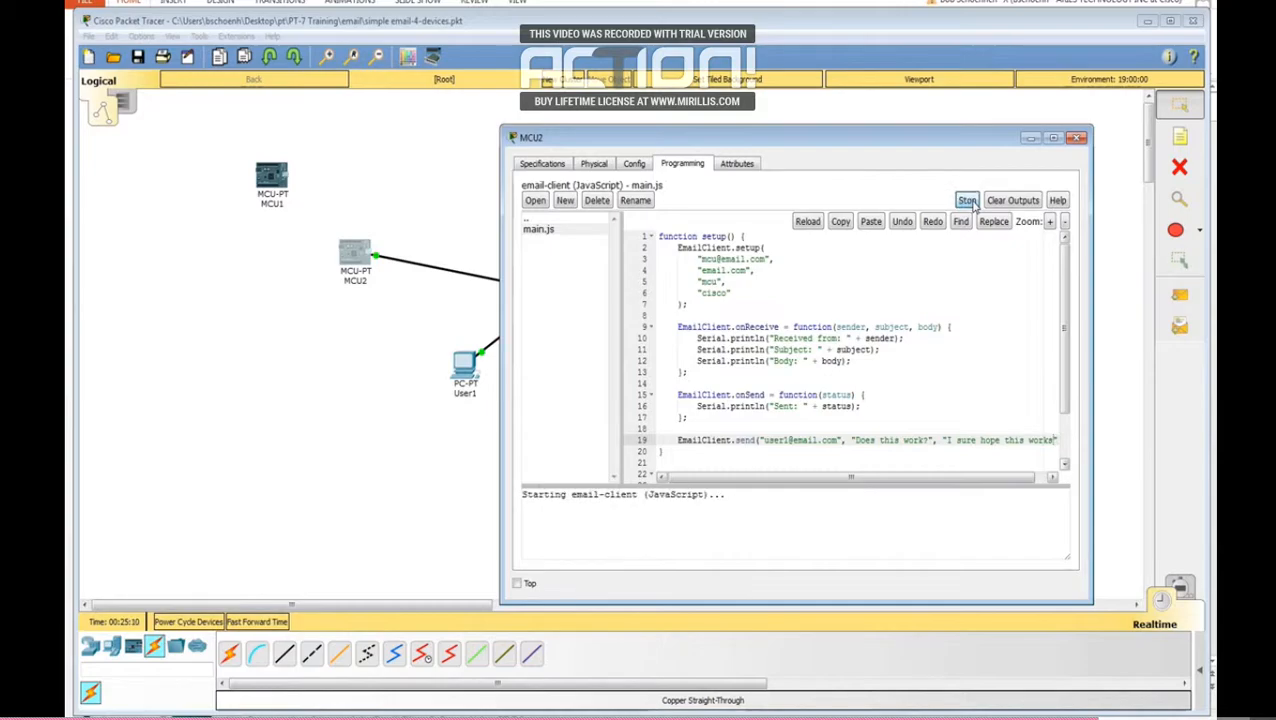
{"action": "left_click_drag", "start_coordinate": [843, 147], "coordinate": [827, 102]}
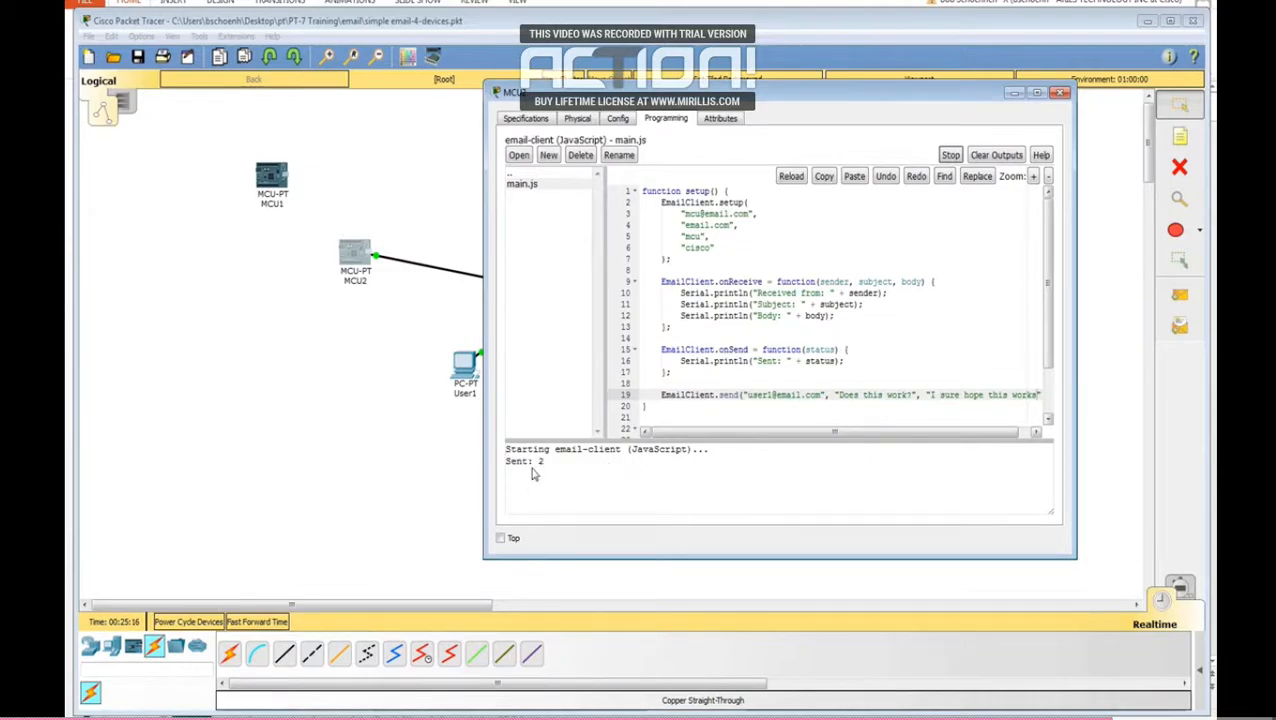
Step: Receive mail in User1's mail browser and open the message with the subject "Does this work?"
{"action": "left_click", "coordinate": [468, 370]}
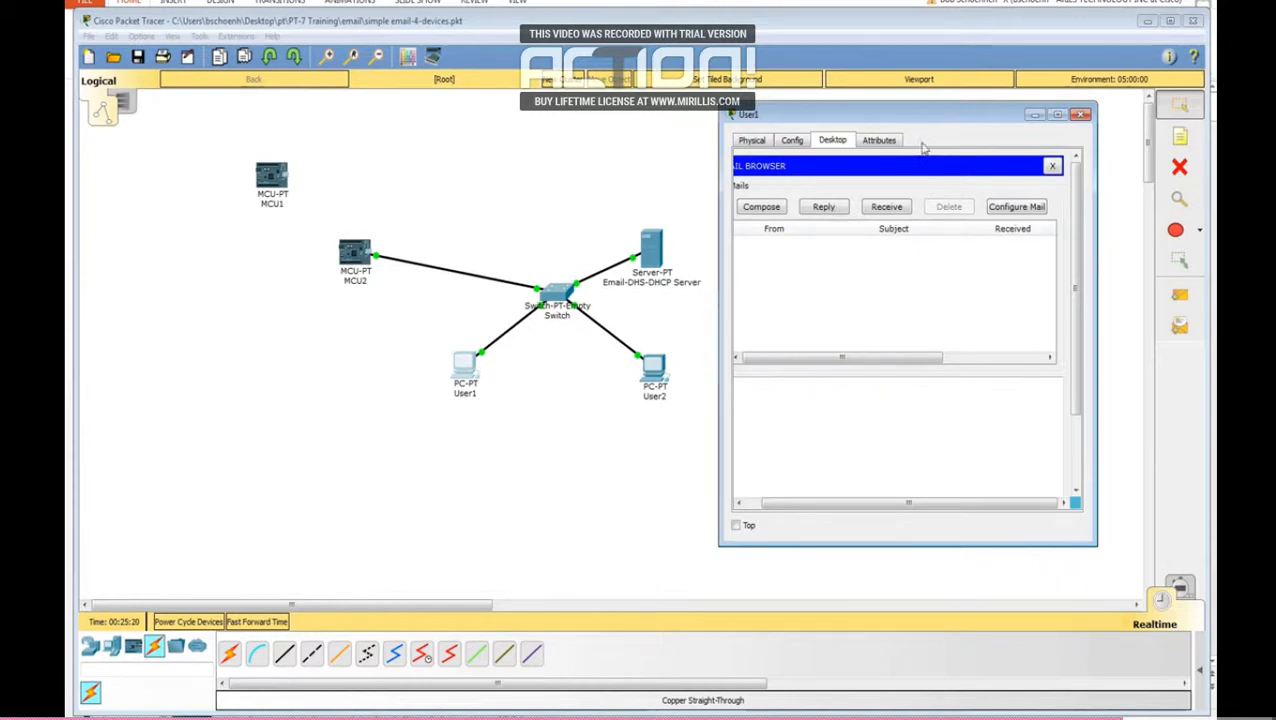
{"action": "left_click", "coordinate": [884, 209]}
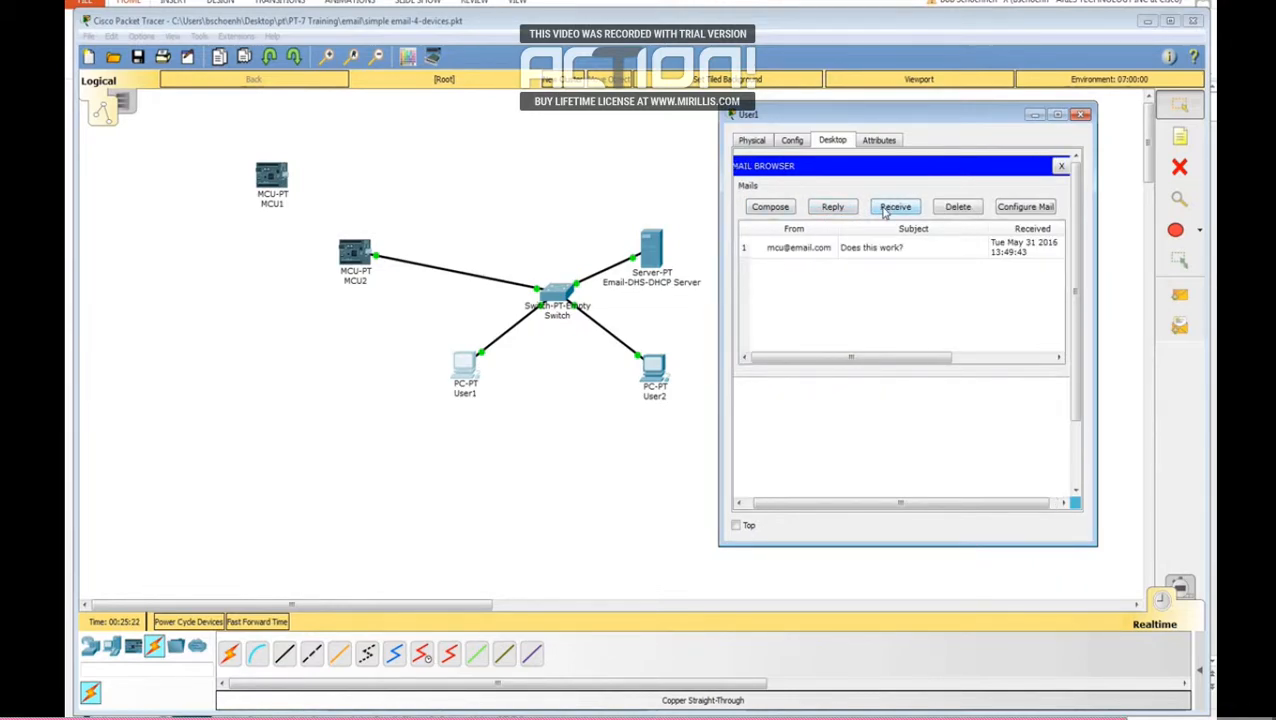
{"action": "left_click", "coordinate": [924, 252]}
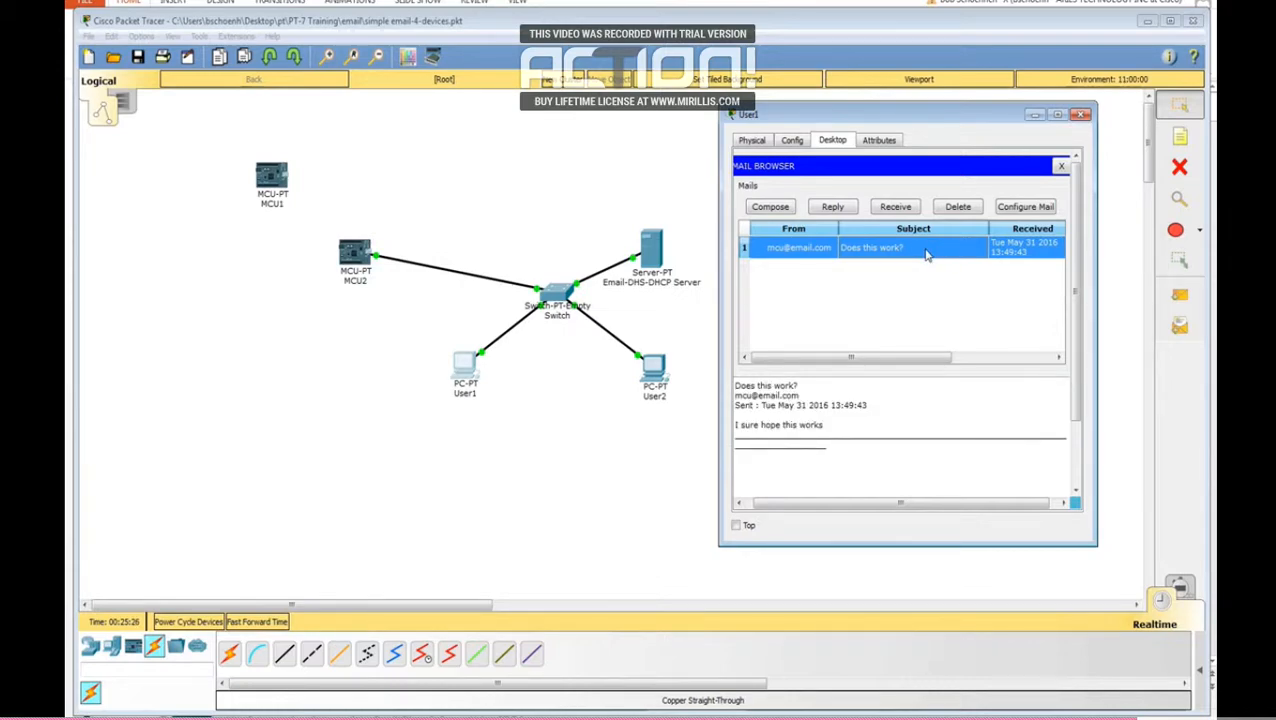
{"action": "left_click", "coordinate": [907, 212]}
Step: Send a reply from User1 to the "Does this work?" email with the text "Yes it does", and open MCU2 to check for it
{"action": "left_click", "coordinate": [836, 208]}
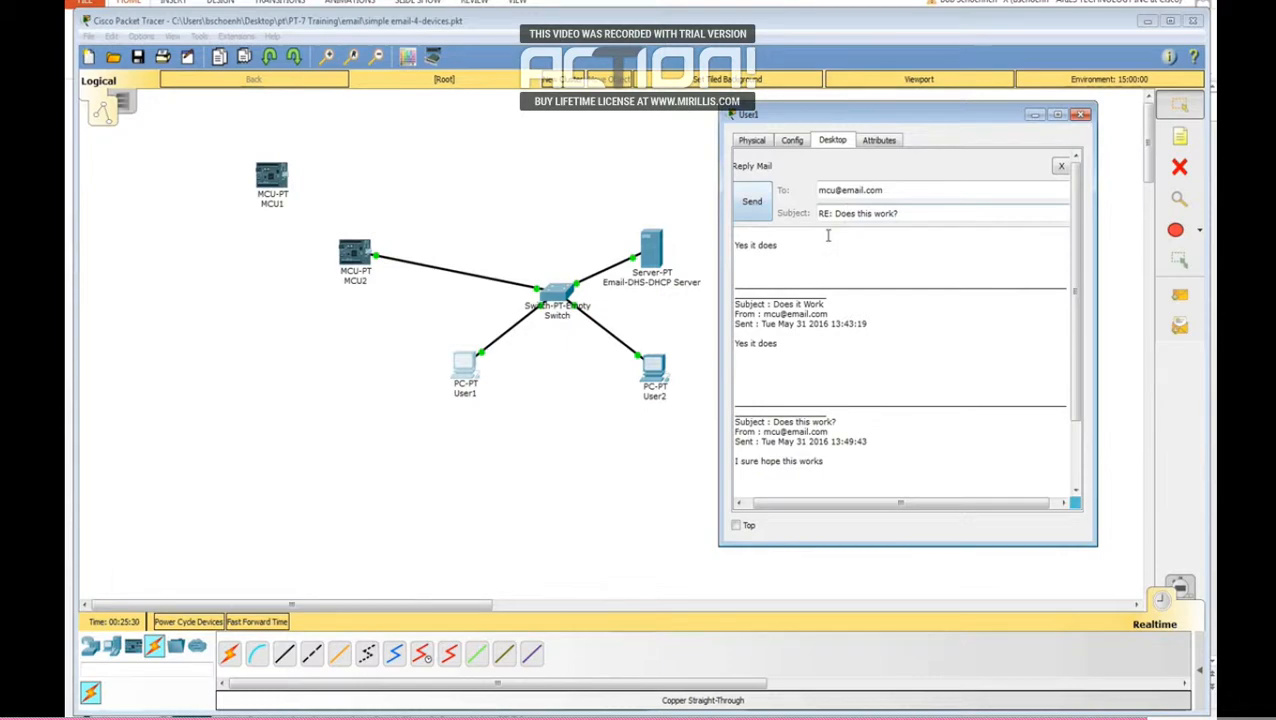
{"action": "left_click", "coordinate": [790, 246]}
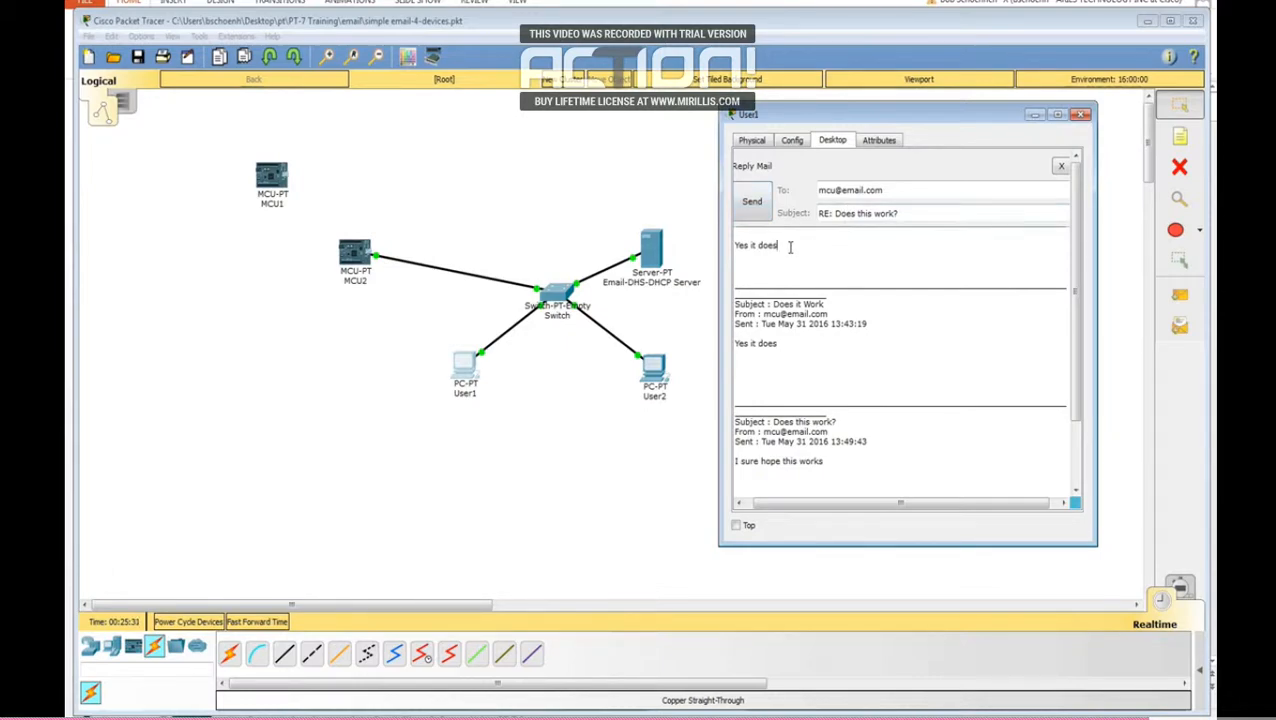
{"action": "left_click", "coordinate": [752, 203]}
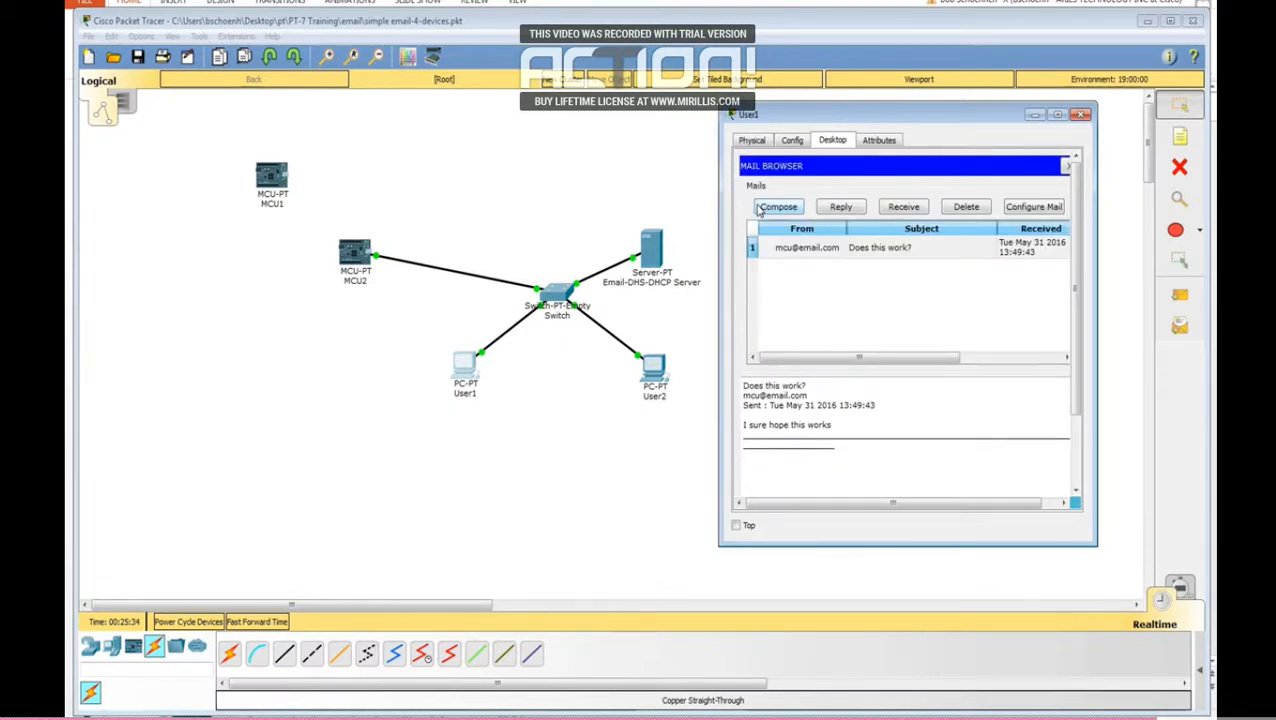
{"action": "left_click", "coordinate": [350, 256]}
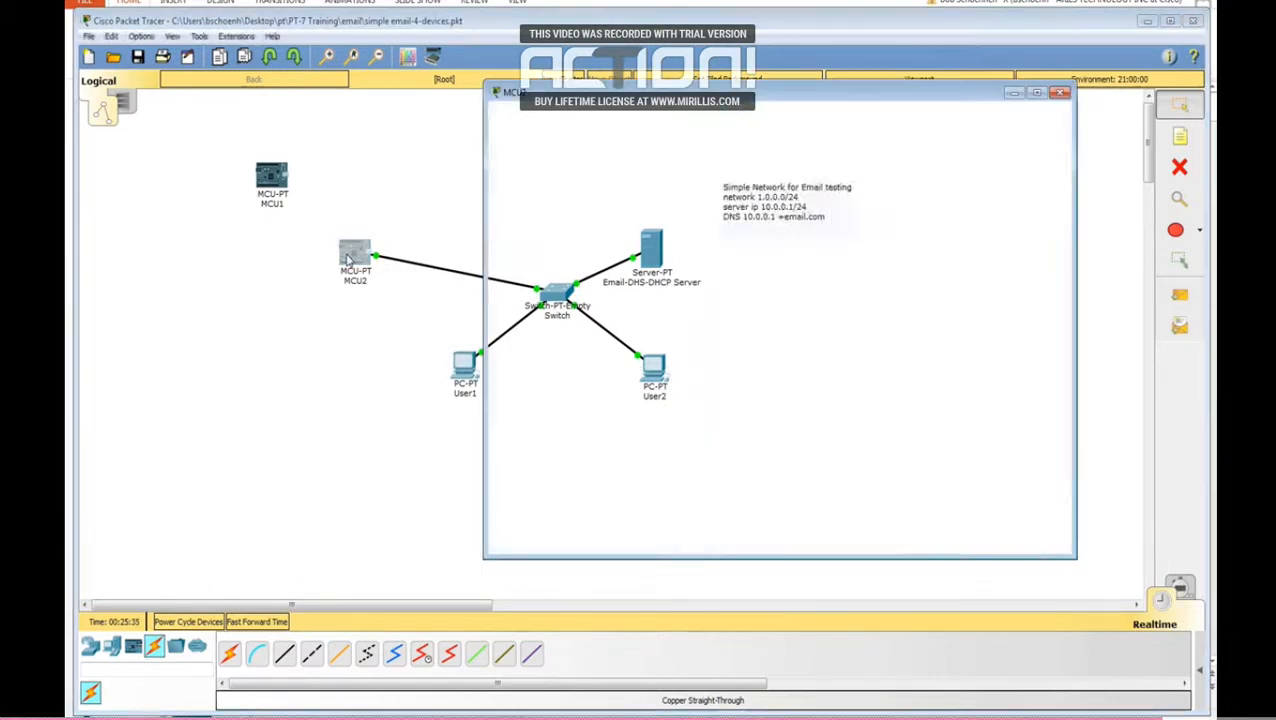